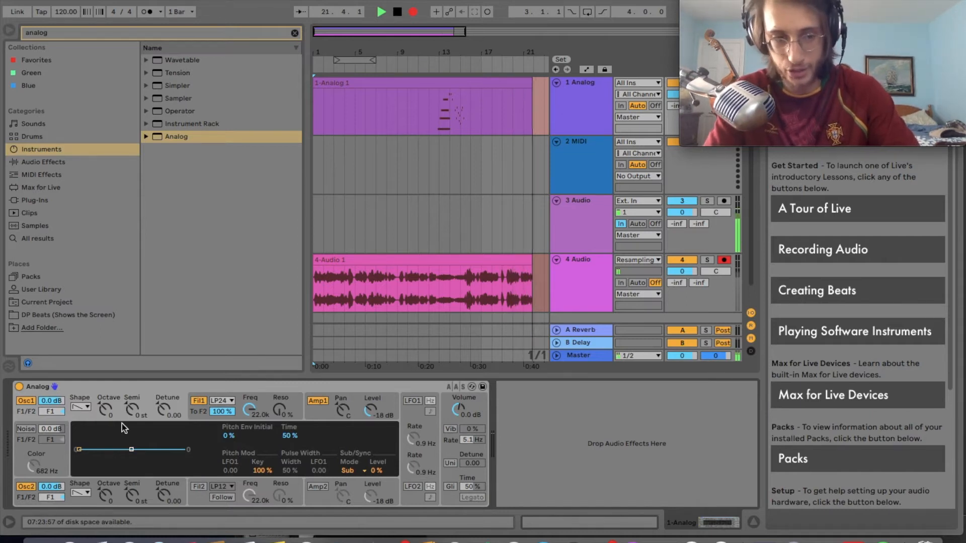
Step: Set oscillator 2's detune to 0.15 in the Analog instrument
left_click(139, 486)
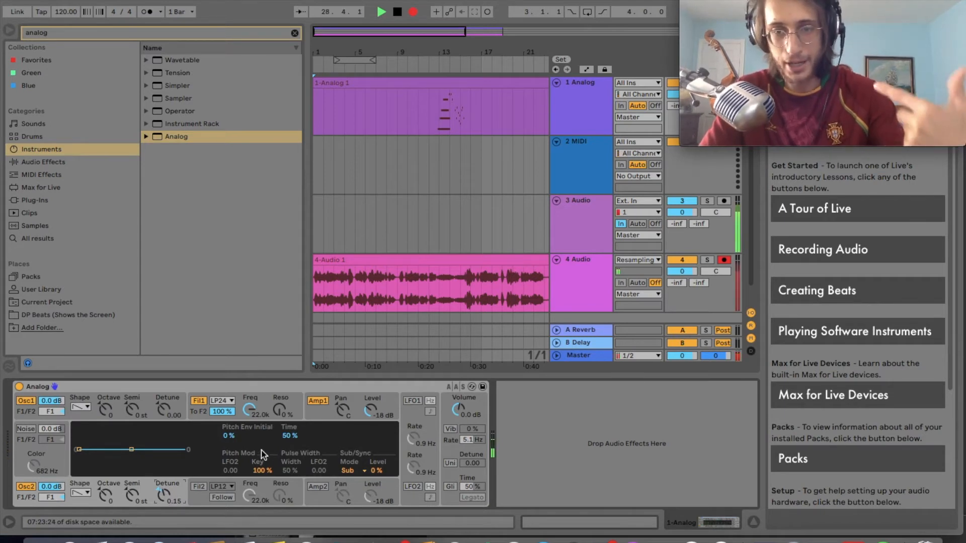
scroll(492, 289, "right", 8)
scroll(492, 288, "left", 4)
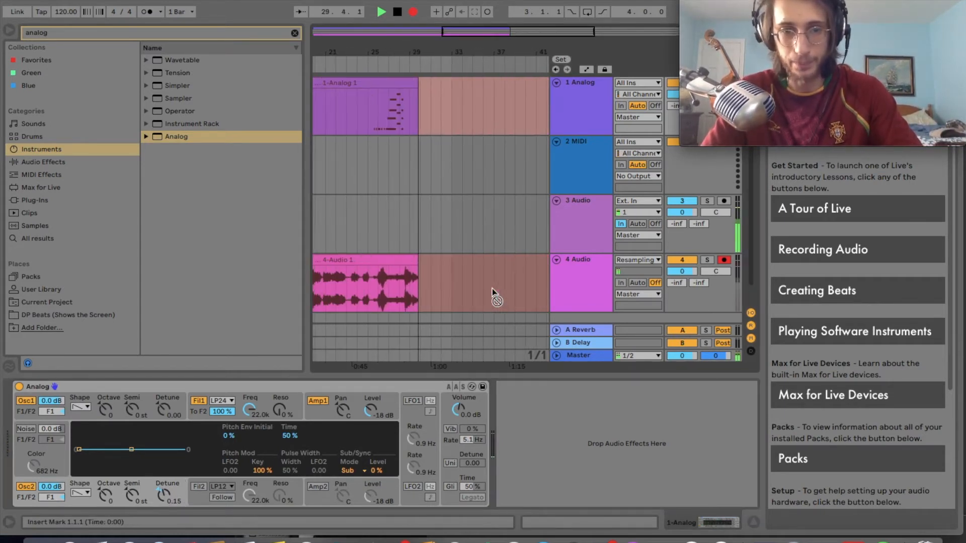
scroll(492, 288, "right", 2)
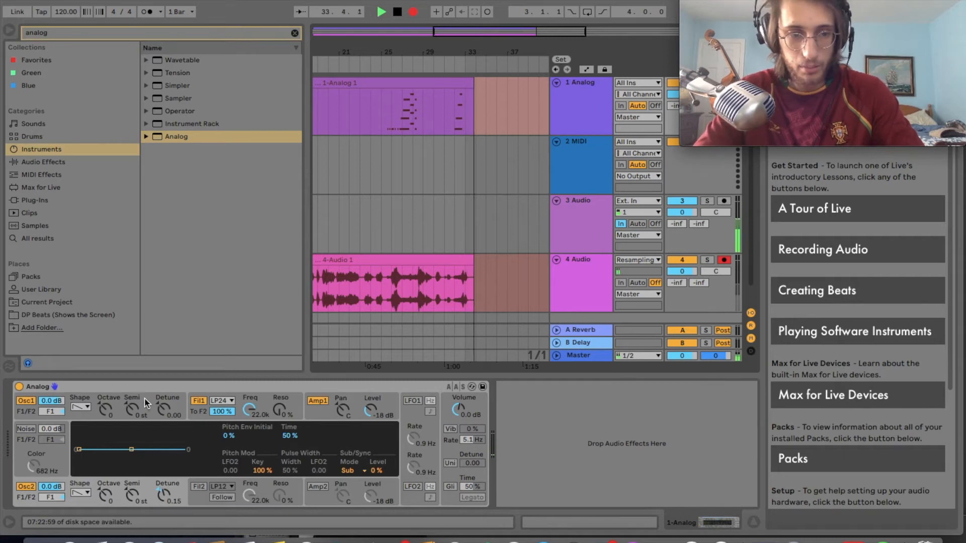
Step: Keep oscillator 1 in Sub mode and raise its sub level to about 93%
left_click(360, 471)
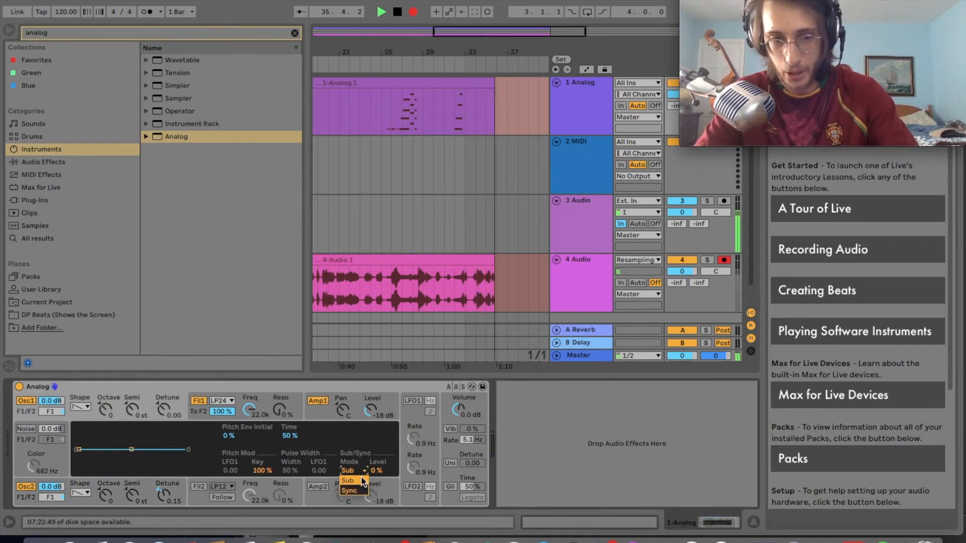
left_click(355, 482)
mouse_move(381, 472)
left_mouse_down()
mouse_move(381, 427)
mouse_move(381, 475)
left_mouse_up()
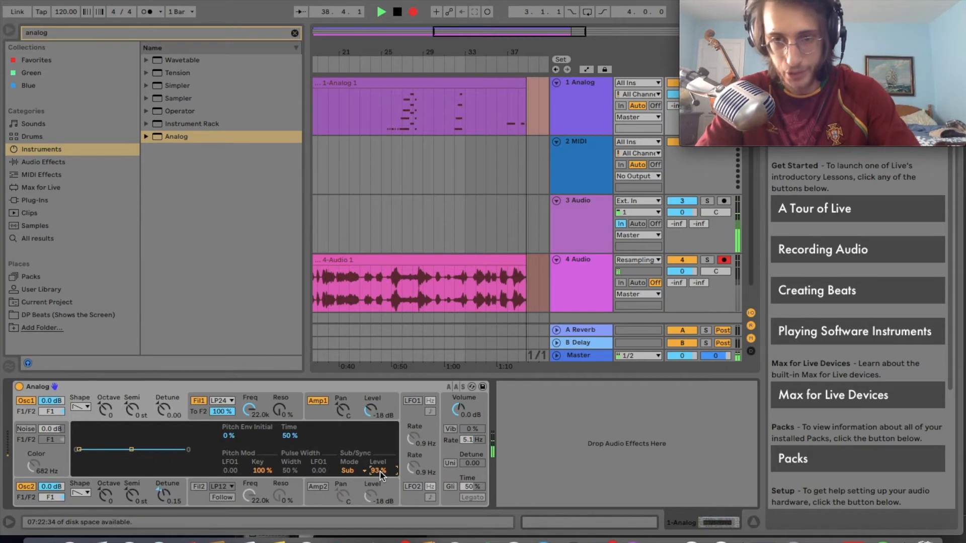
Step: Try Sync mode on oscillator 1 with a ratio of about 14% and return it to Sub mode
left_click_drag(367, 472, 367, 508)
left_click(366, 471)
left_click(352, 486)
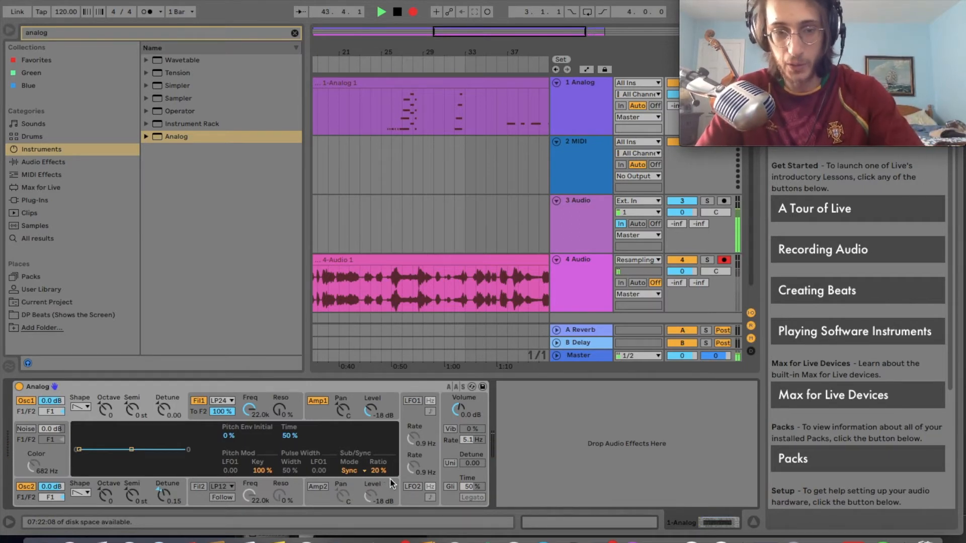
left_click_drag(378, 471, 378, 453)
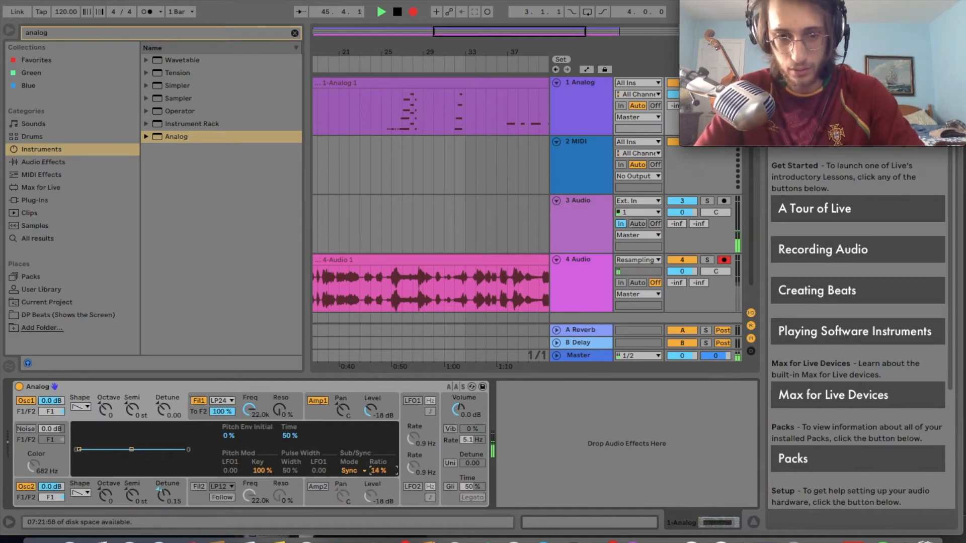
left_click(362, 471)
left_click(355, 481)
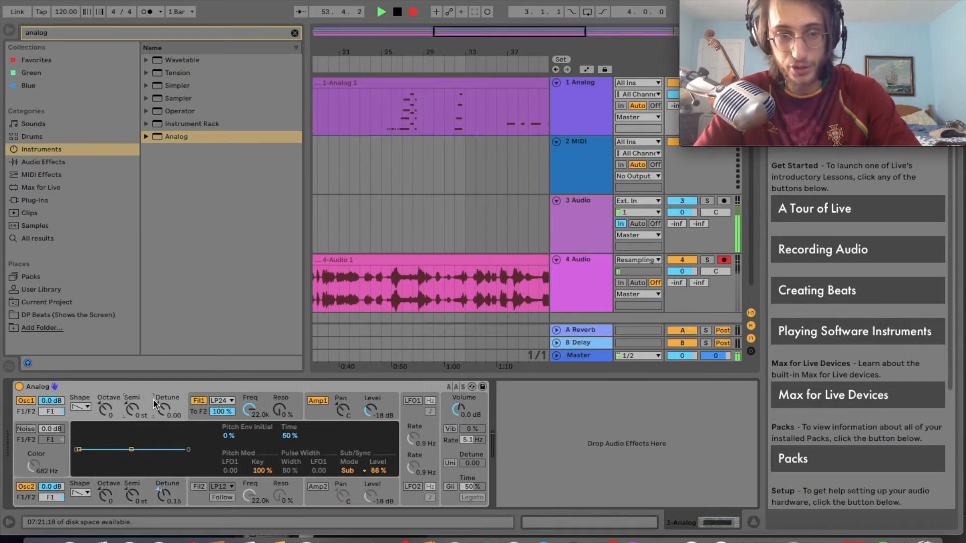
Step: Lower filter 1's cutoff frequency to about 1.3k, keeping the Low-pass 24dB/oct filter type
left_click(176, 494)
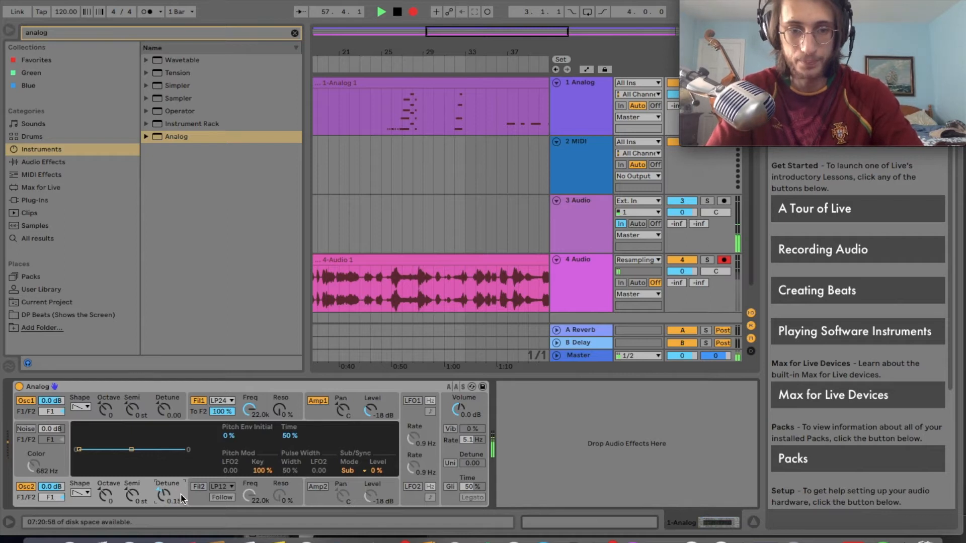
left_click(266, 401)
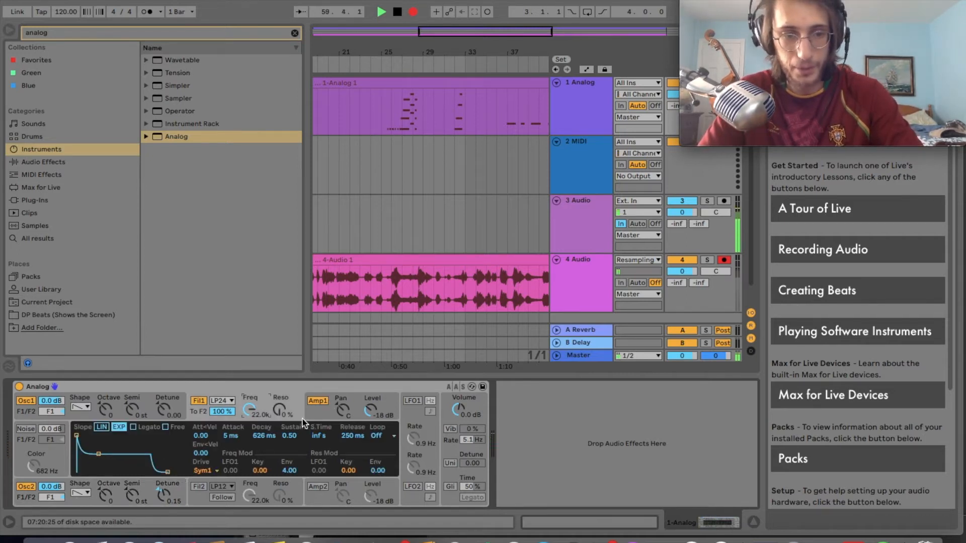
left_click_drag(249, 410, 249, 446)
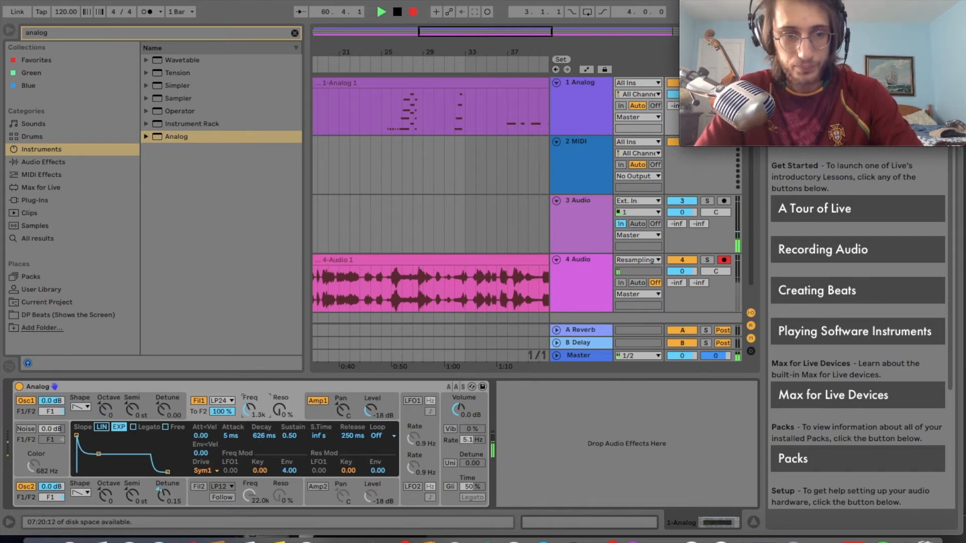
left_click(223, 401)
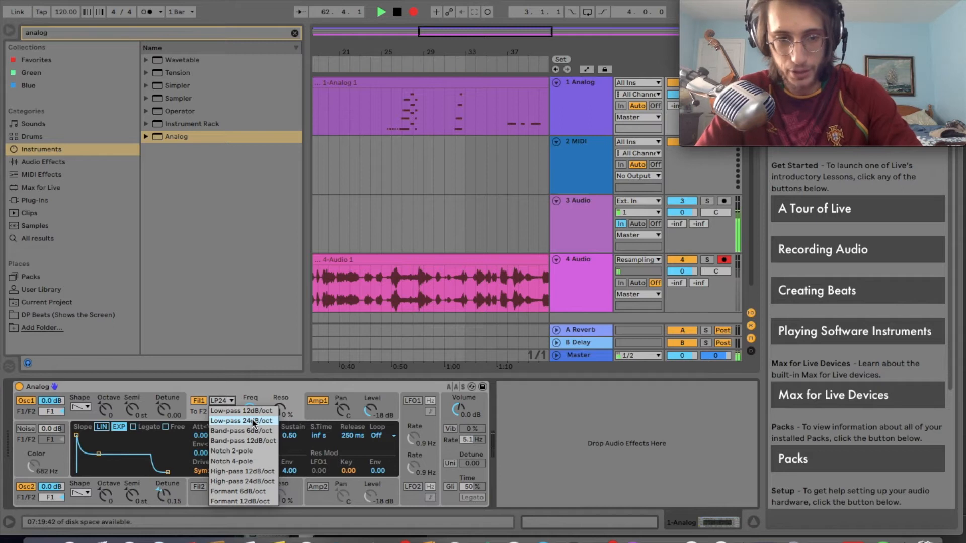
left_click(253, 421)
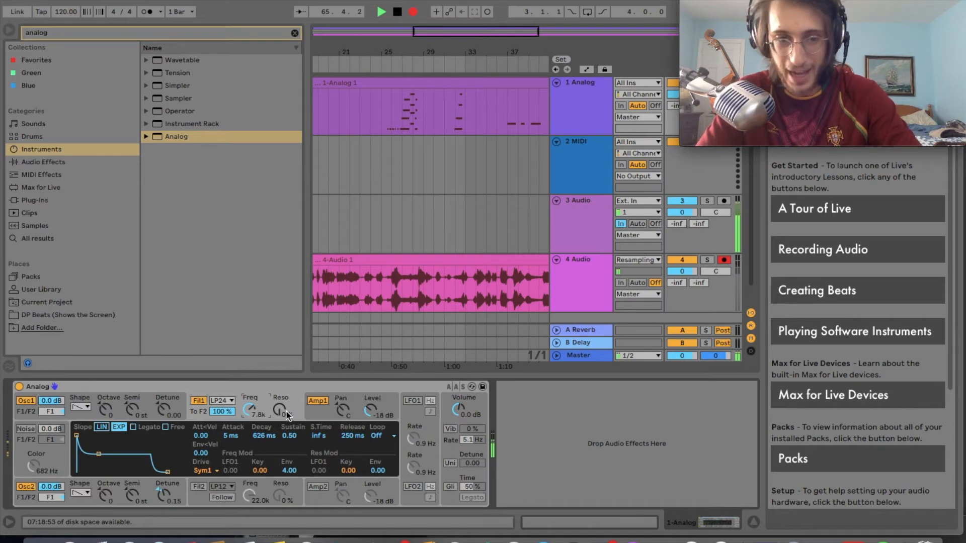
Step: Set filter 1's resonance to about 25% and lengthen its envelope attack to about 4.09 s
left_click_drag(280, 408, 279, 398)
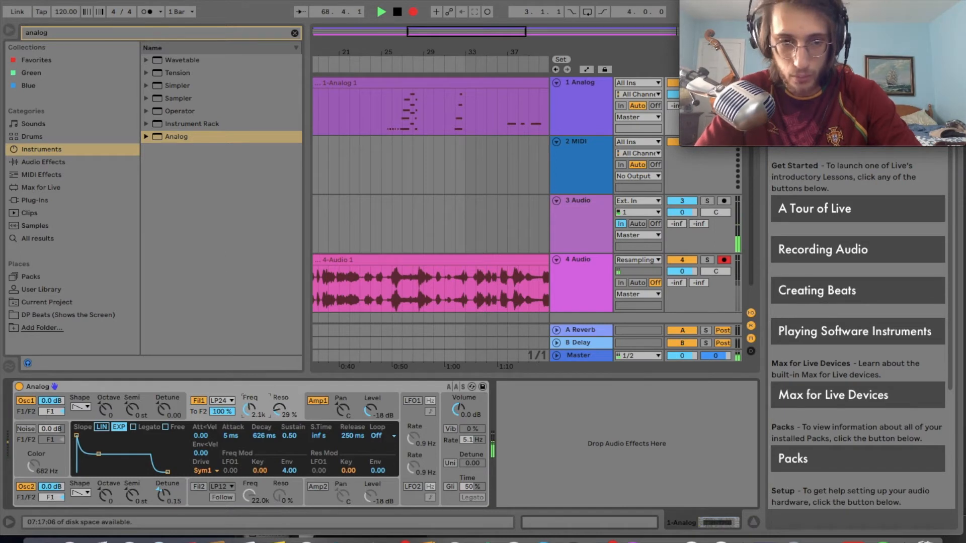
left_click_drag(278, 410, 276, 413)
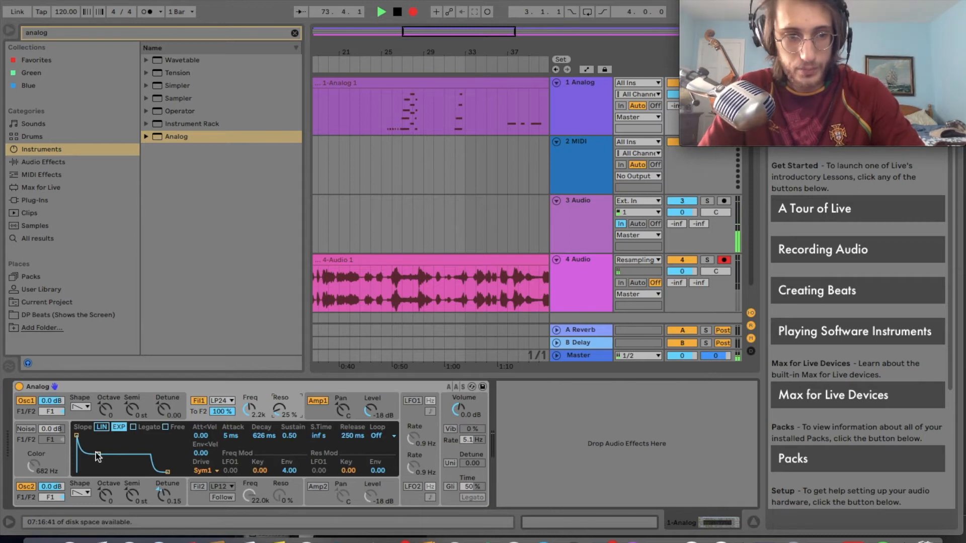
left_click_drag(77, 435, 106, 436)
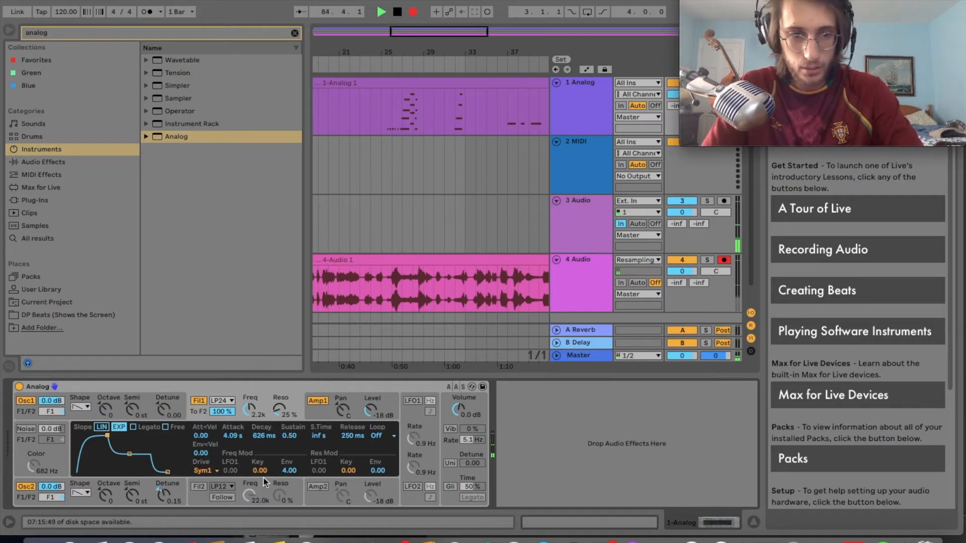
Step: Audition the Sym2 and Asym2 drive types on filter 1 and switch its drive off
left_click(206, 472)
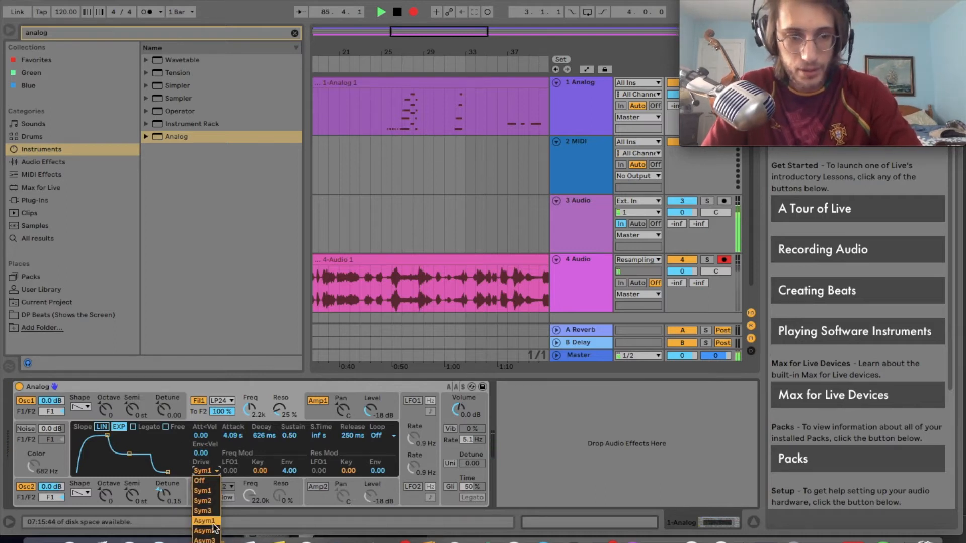
left_click(211, 500)
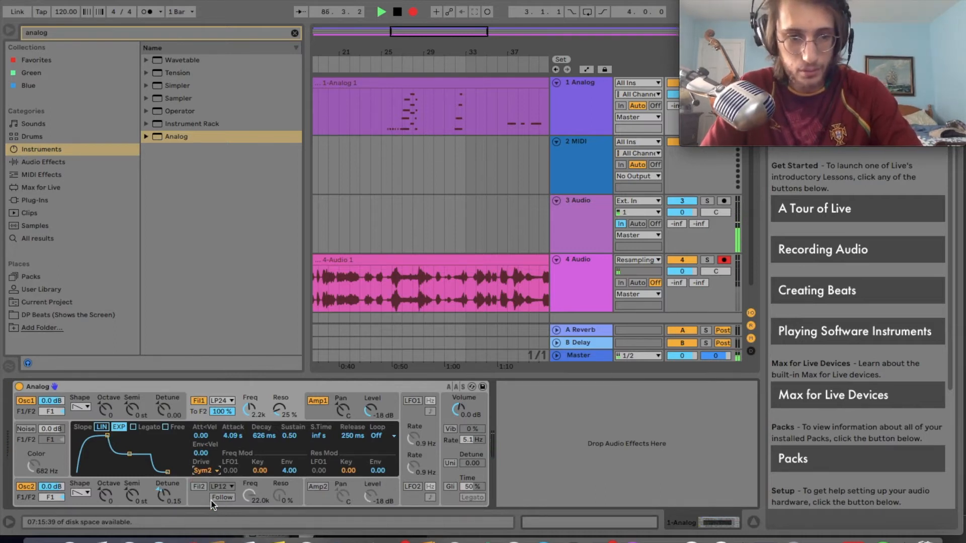
left_click(212, 473)
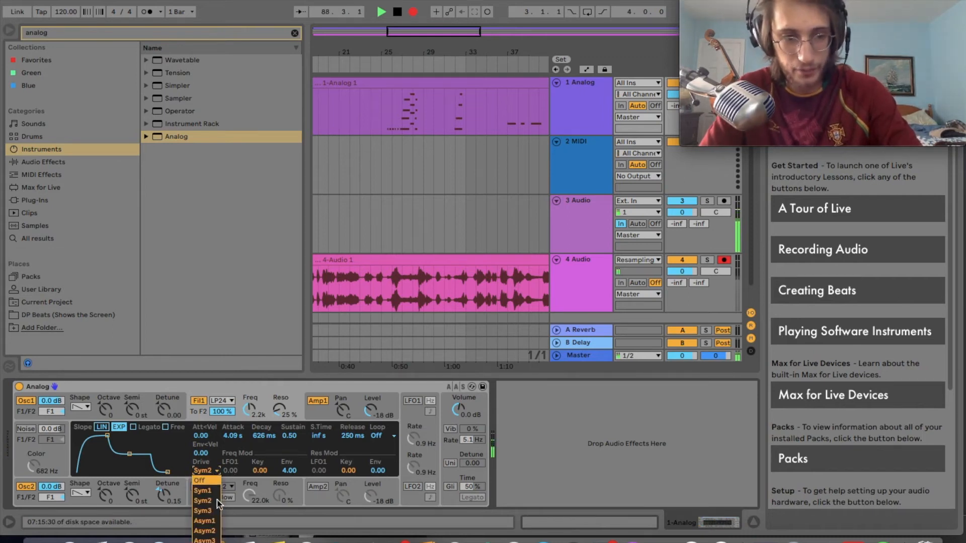
left_click(218, 530)
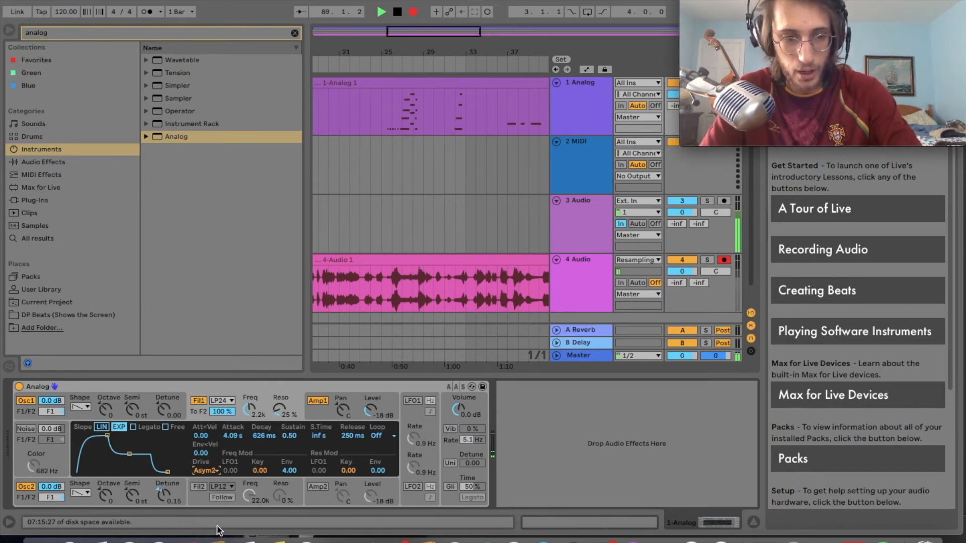
left_click(205, 470)
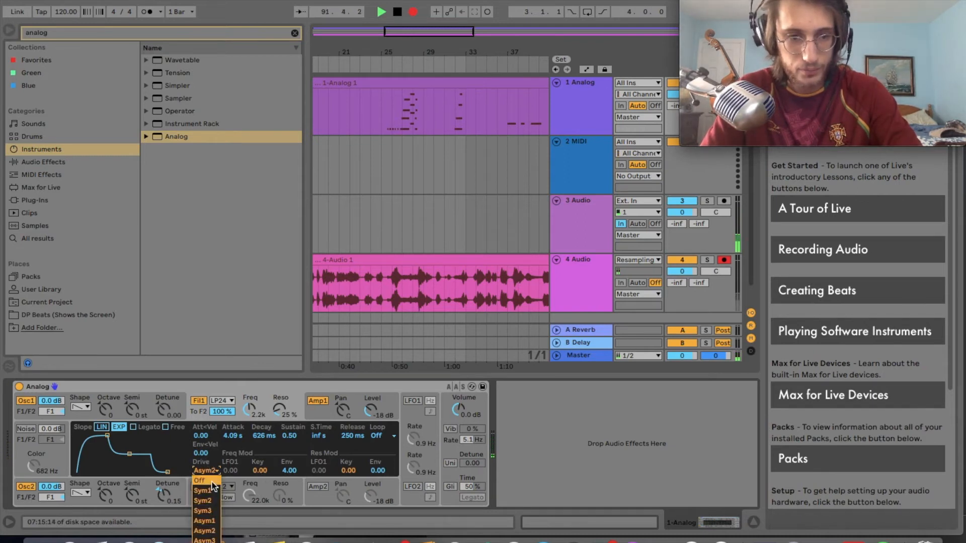
left_click(212, 482)
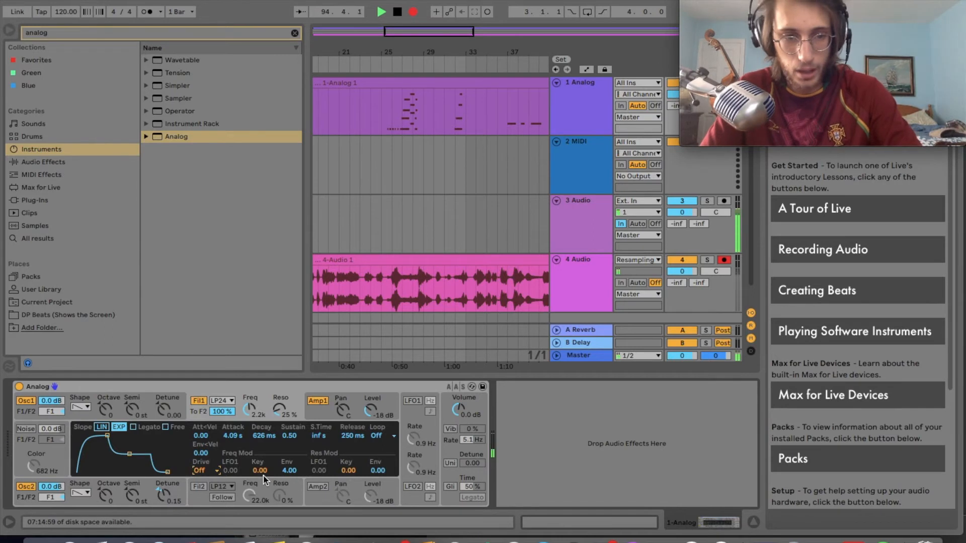
Step: Shape Amp 1's envelope with a linear slope, an attack of about 2.65 s and a release of 5 ms
left_click(321, 415)
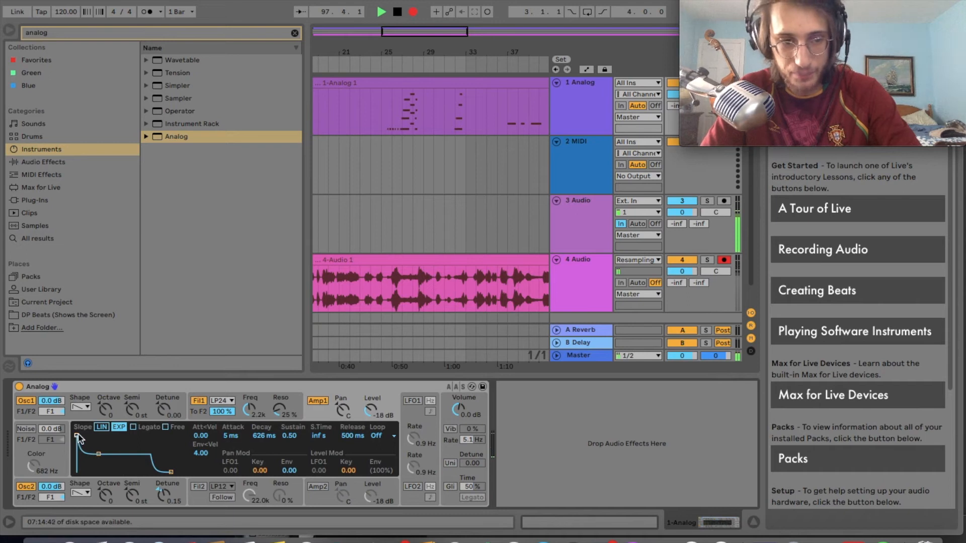
left_click_drag(76, 435, 85, 436)
left_click(103, 427)
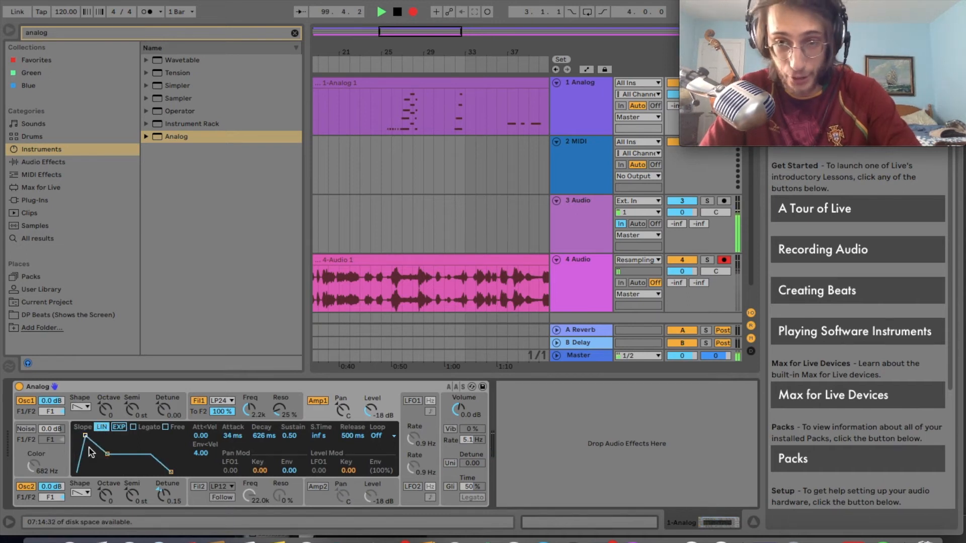
left_click_drag(85, 436, 109, 435)
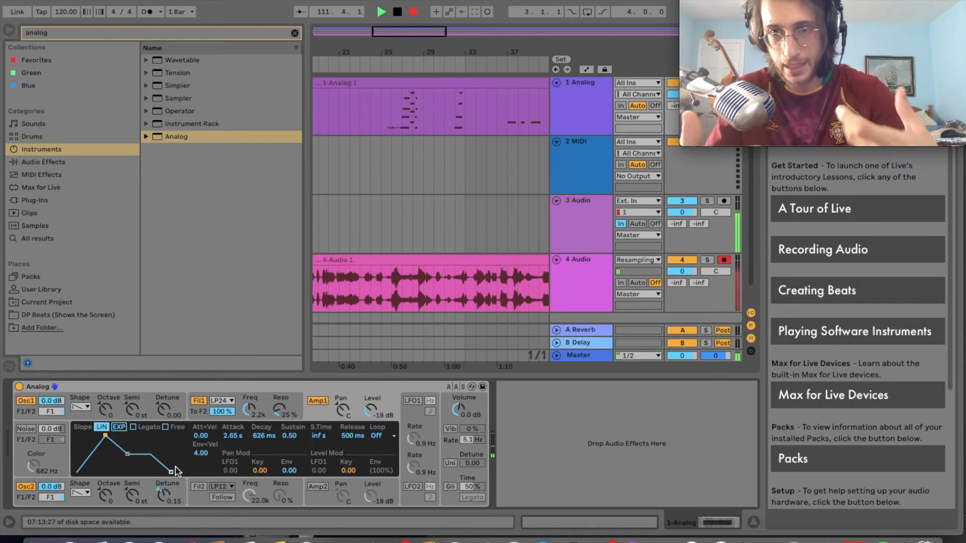
left_click_drag(175, 468, 155, 468)
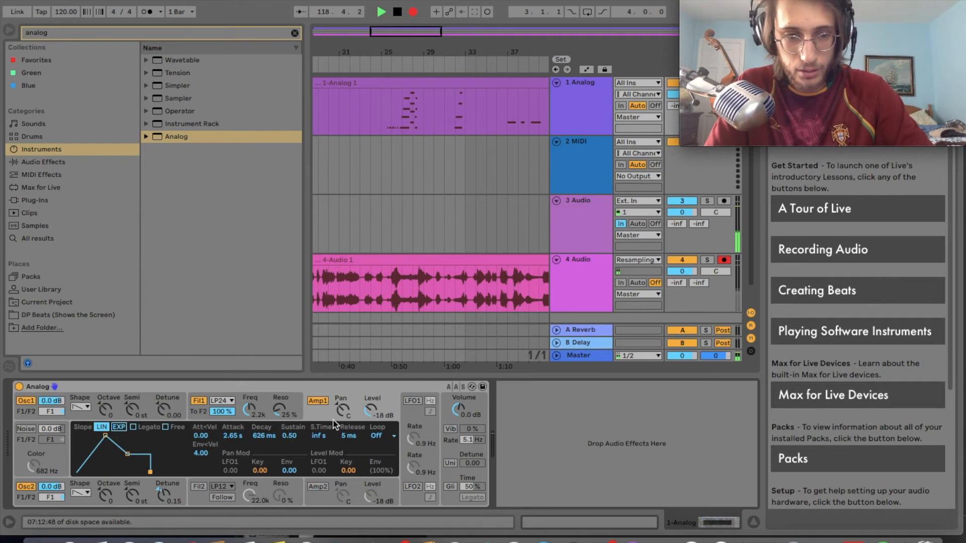
Step: Turn on LFO 1 with retrigger enabled and set its rate to 1.0 Hz
left_click(416, 424)
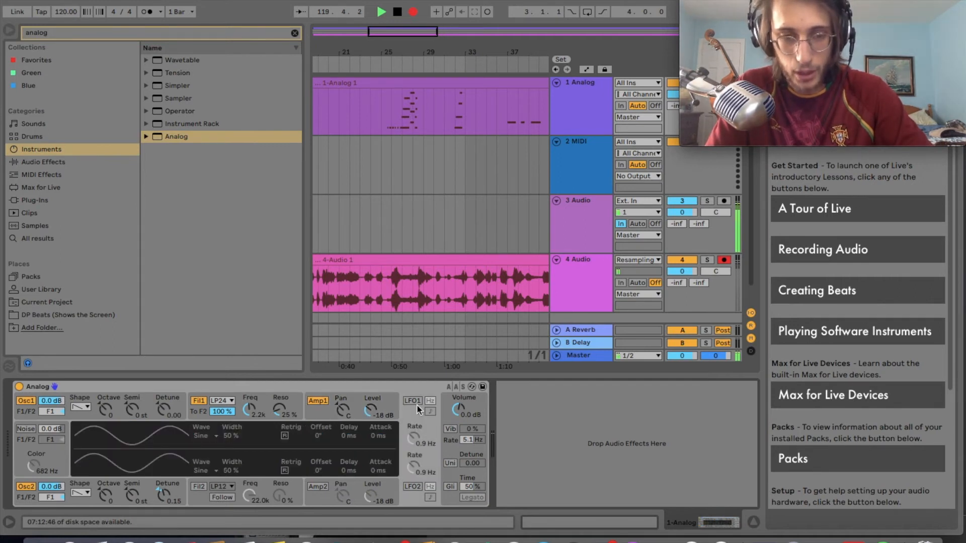
left_click(413, 401)
scroll(435, 247, "left", 10)
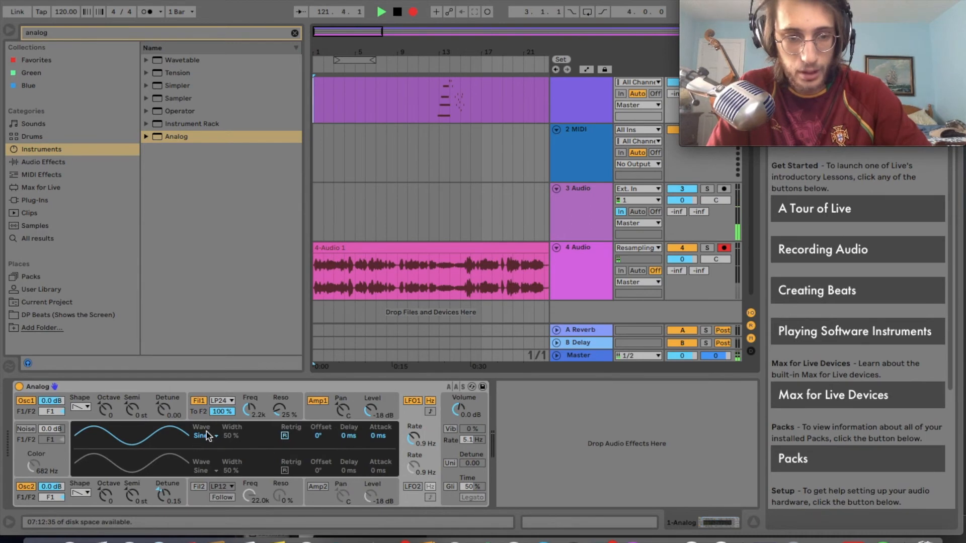
left_click(284, 435)
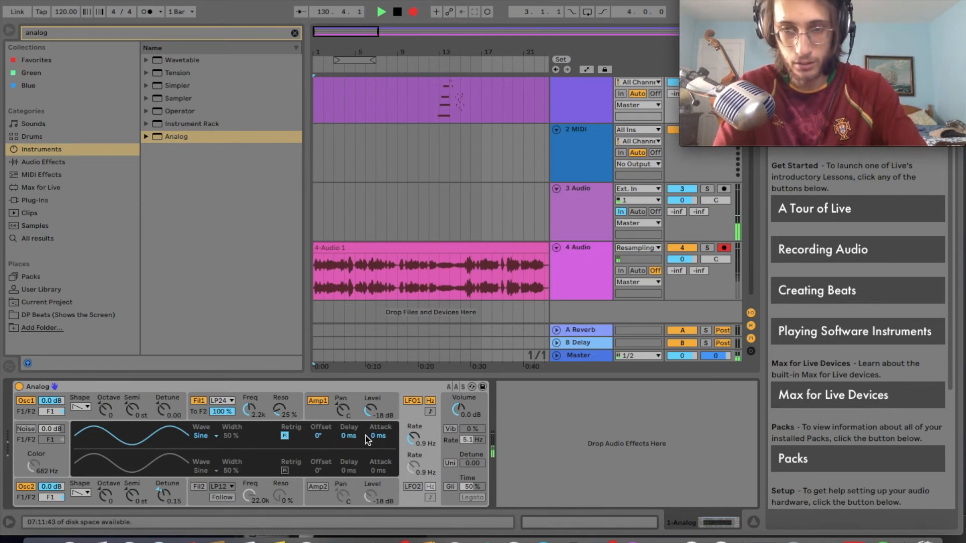
mouse_move(413, 437)
left_mouse_down()
mouse_move(413, 465)
mouse_move(413, 436)
left_mouse_up()
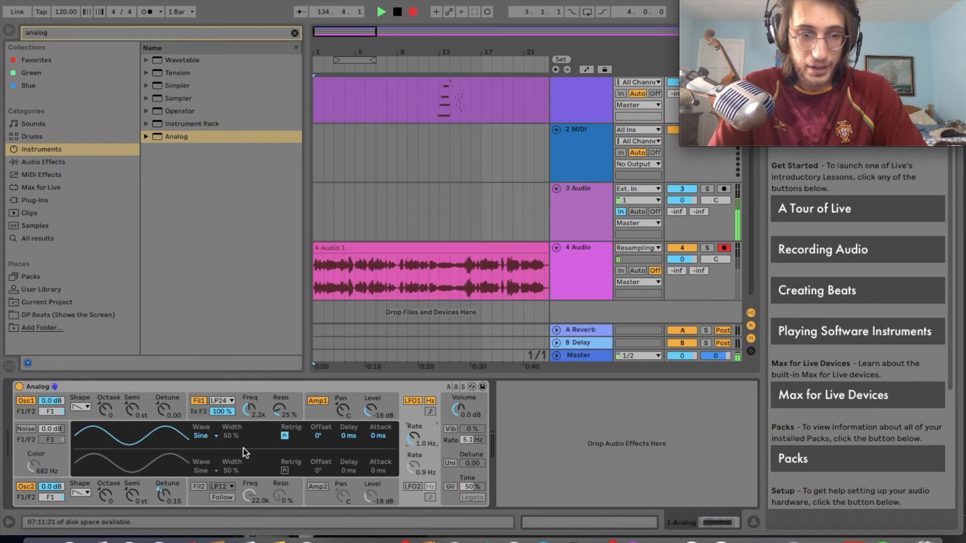
Step: Set Amp 1's pan modulation from LFO 1 to about 0.38 and raise LFO 1's rate to 1.9 Hz
left_click(338, 415)
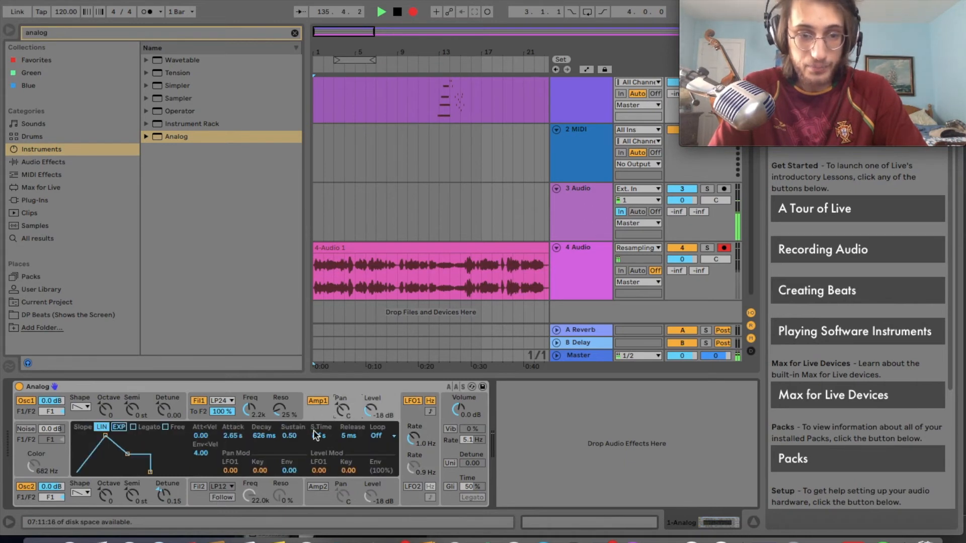
left_click(231, 470)
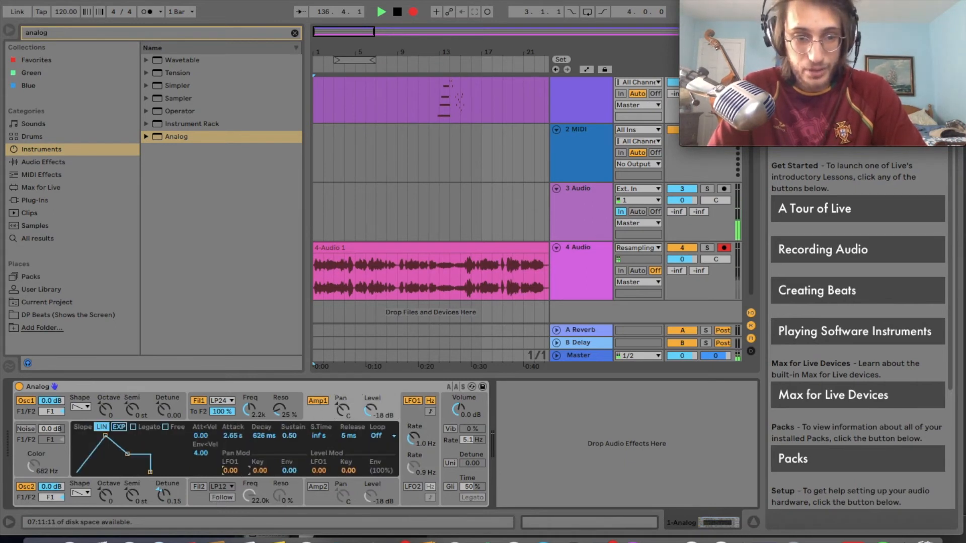
left_click_drag(232, 470, 232, 478)
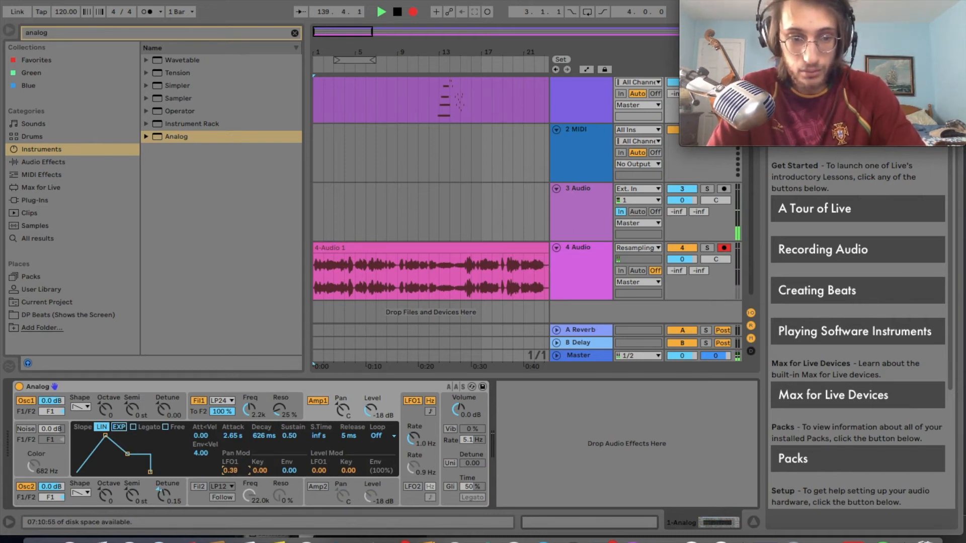
left_click_drag(233, 470, 233, 478)
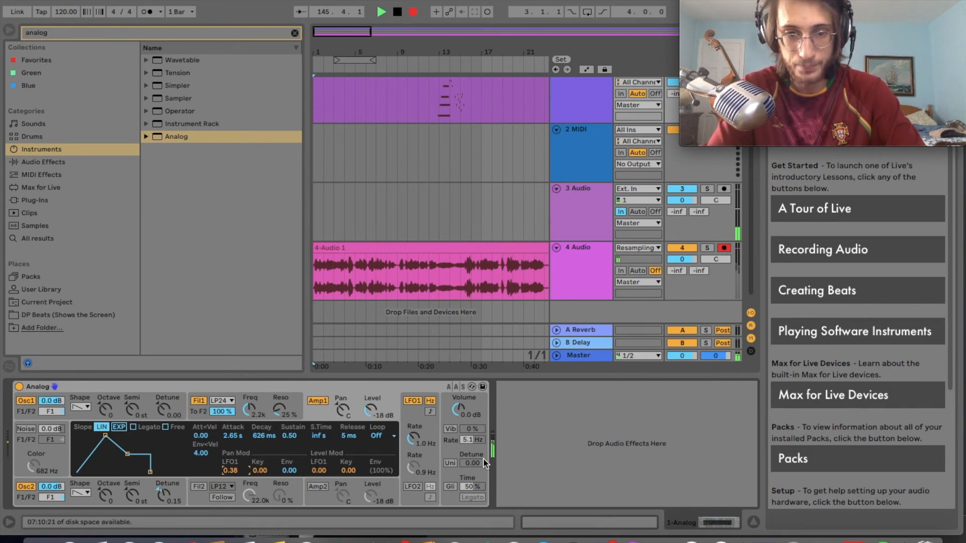
left_click(412, 437)
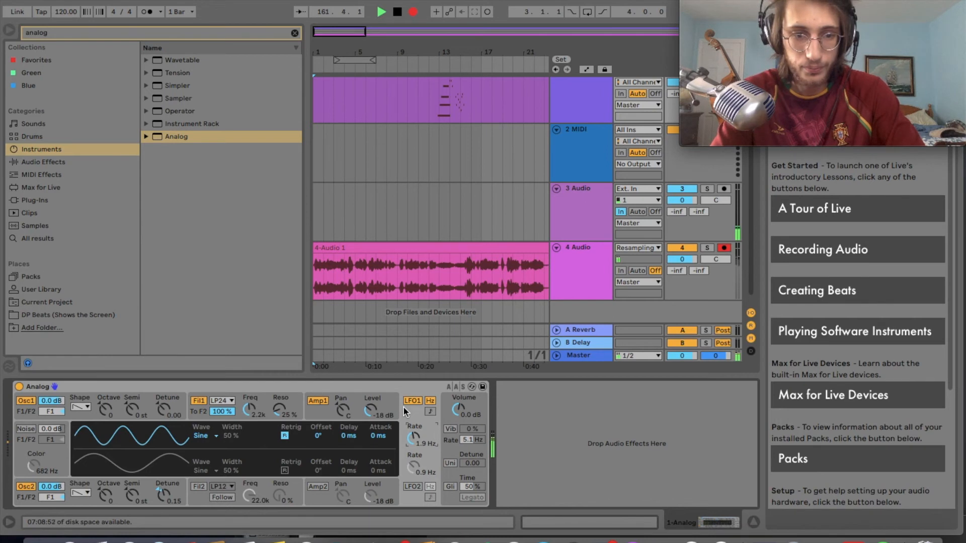
Step: Turn on LFO 2 with retrigger enabled and set its waveform to Tri
left_click(418, 486)
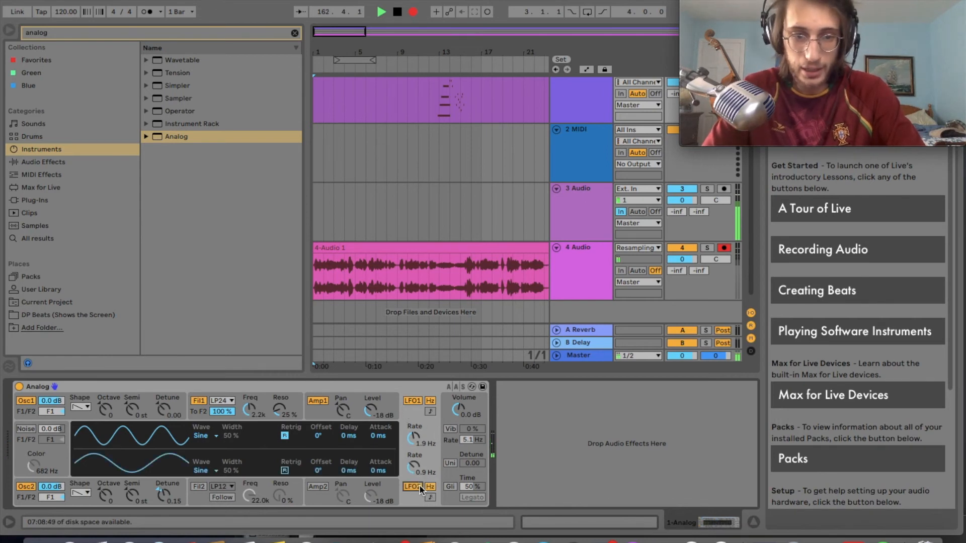
left_click(205, 471)
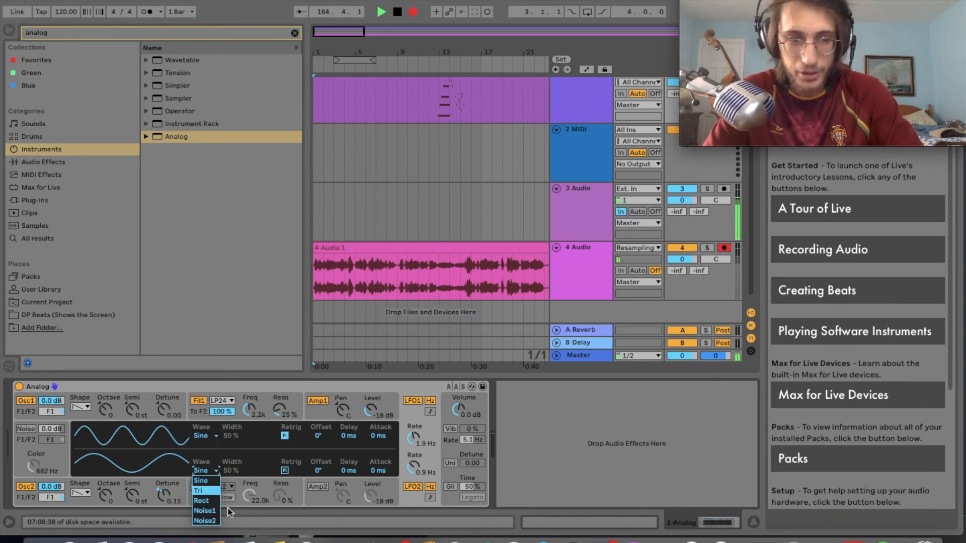
left_click(209, 491)
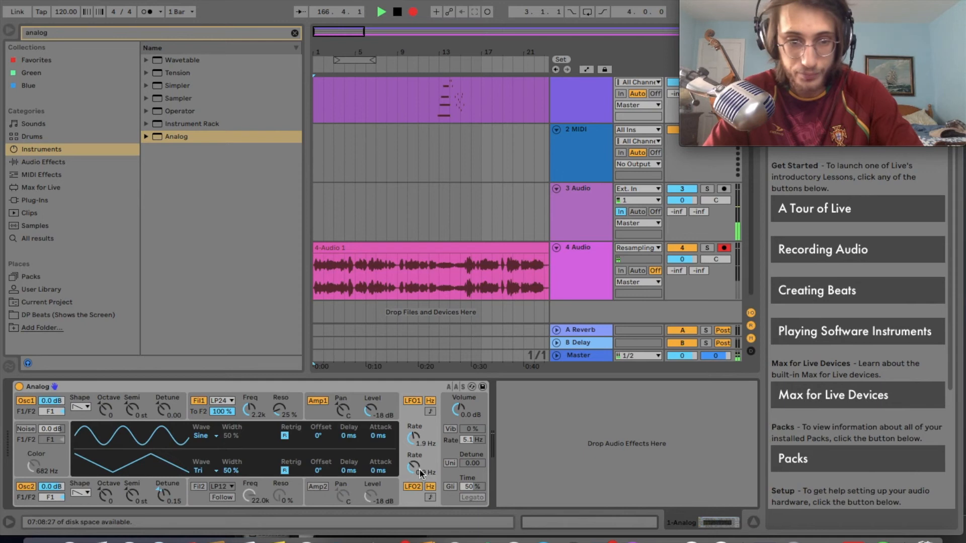
Step: Try a slight LFO 2 pitch modulation on oscillator 2 and audition LFO 2 rate changes, returning the rate to 0.9 Hz
left_click(144, 482)
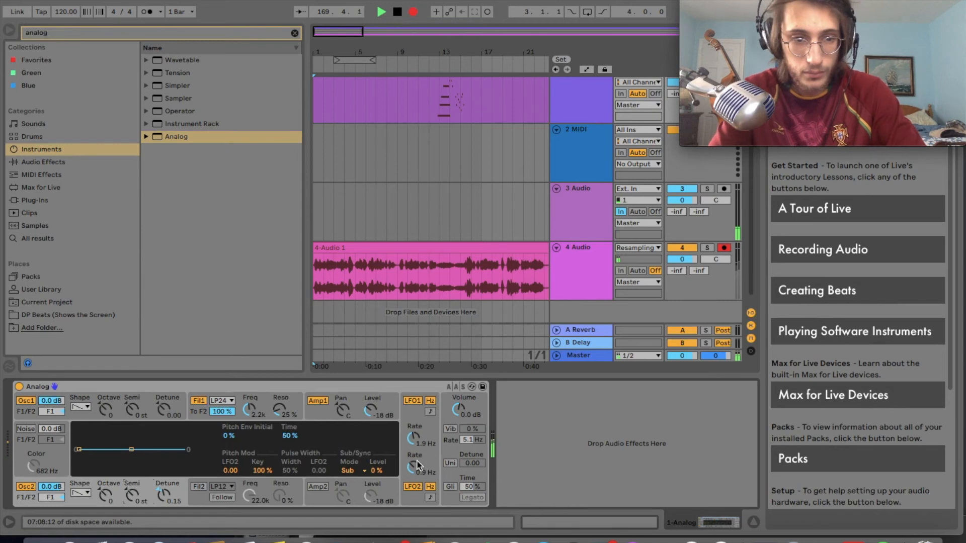
left_click(230, 471)
left_click_drag(230, 471, 230, 453)
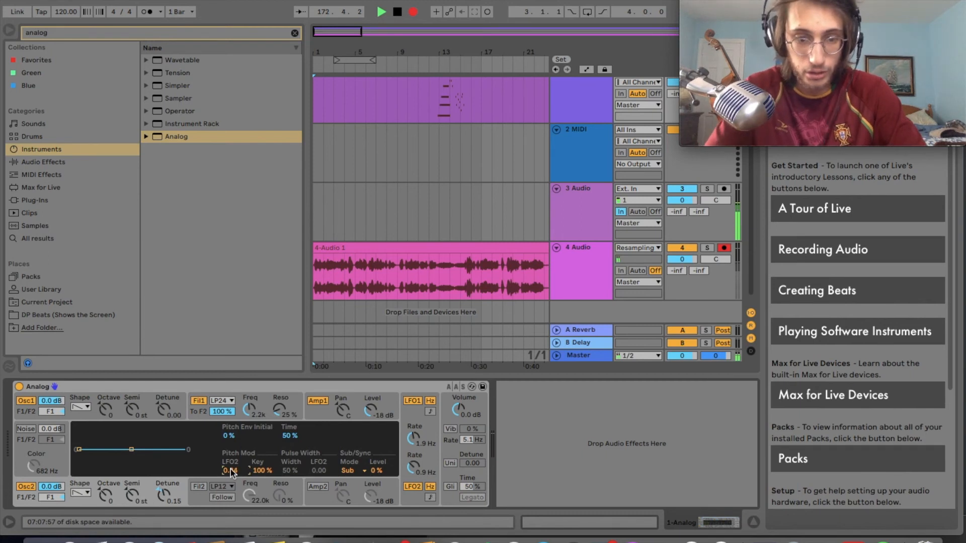
left_click(415, 465)
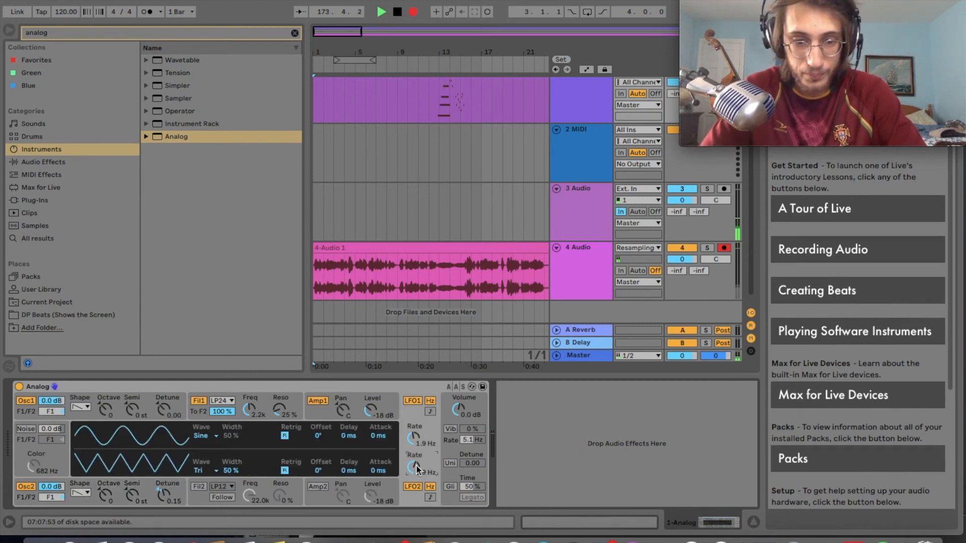
left_click_drag(416, 465, 416, 492)
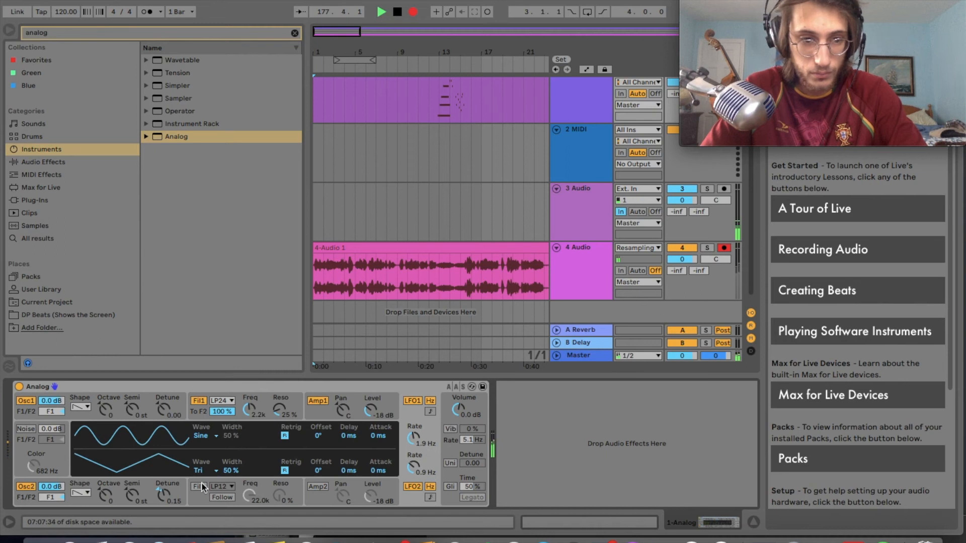
Step: Audition negative and positive LFO 2 pitch modulation on oscillator 2 and settle on 0.05
left_click(164, 494)
left_click_drag(237, 462, 237, 474)
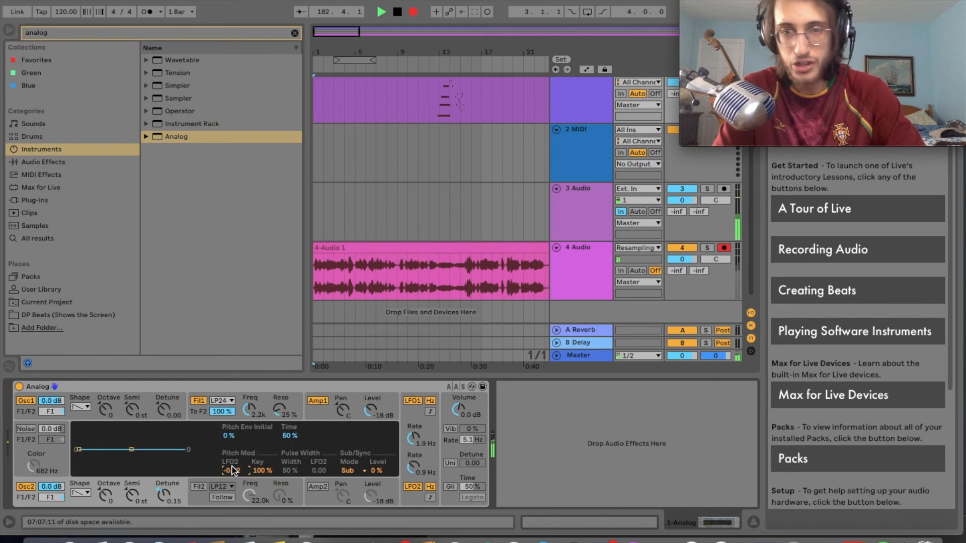
left_click_drag(233, 471, 233, 461)
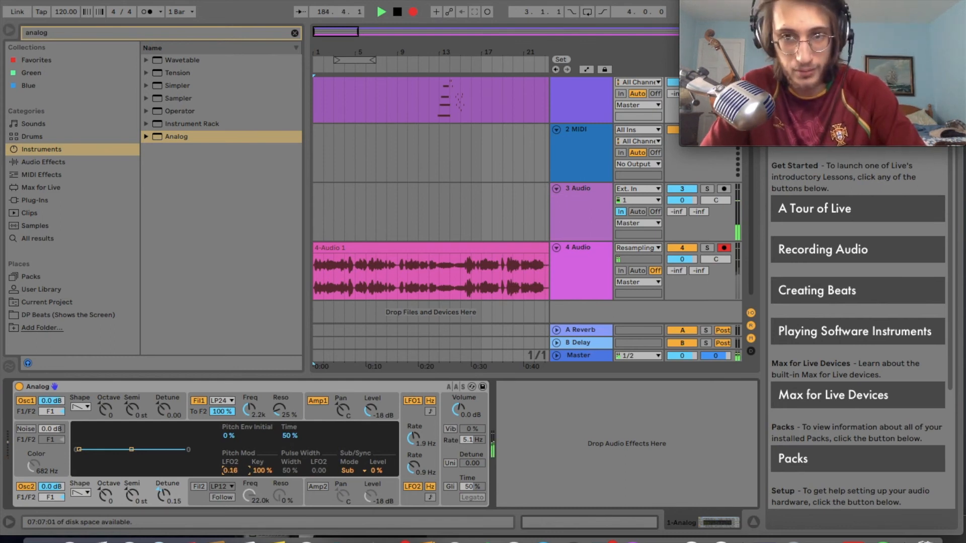
left_click_drag(230, 470, 232, 467)
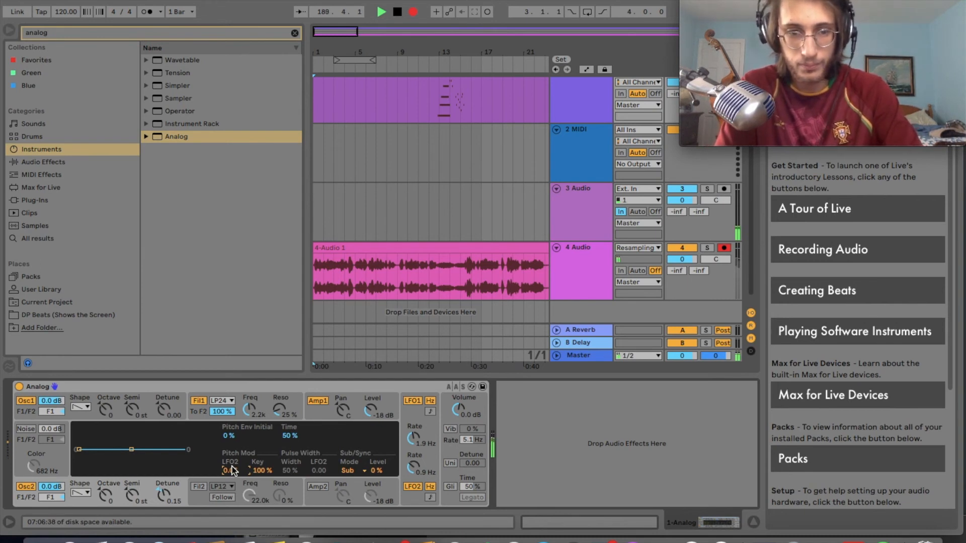
Step: Set LFO 2's waveform to Sine
left_click(415, 469)
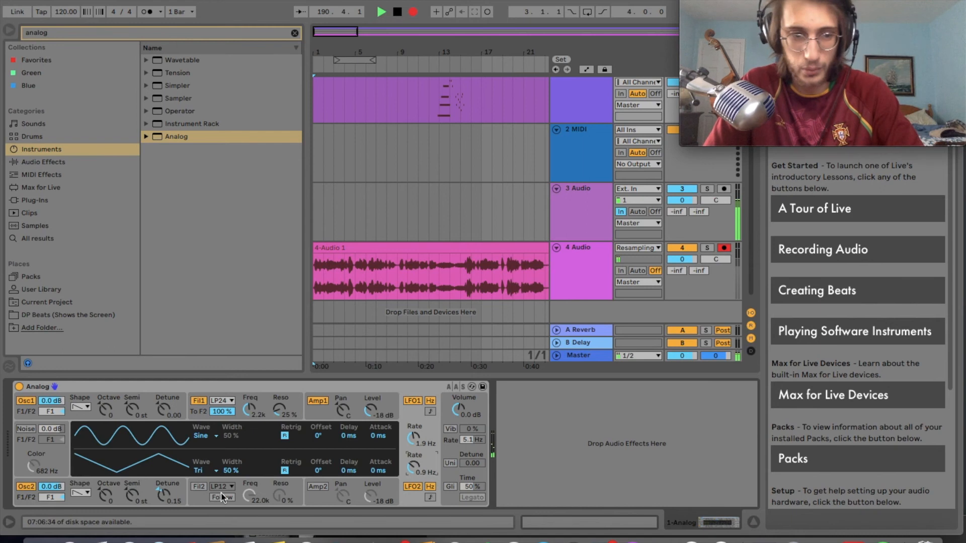
left_click(197, 472)
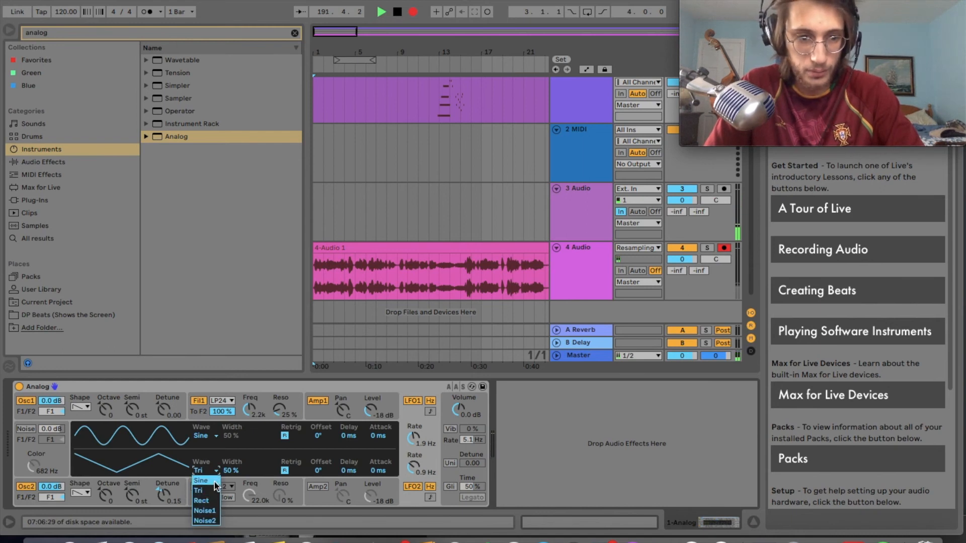
left_click(214, 482)
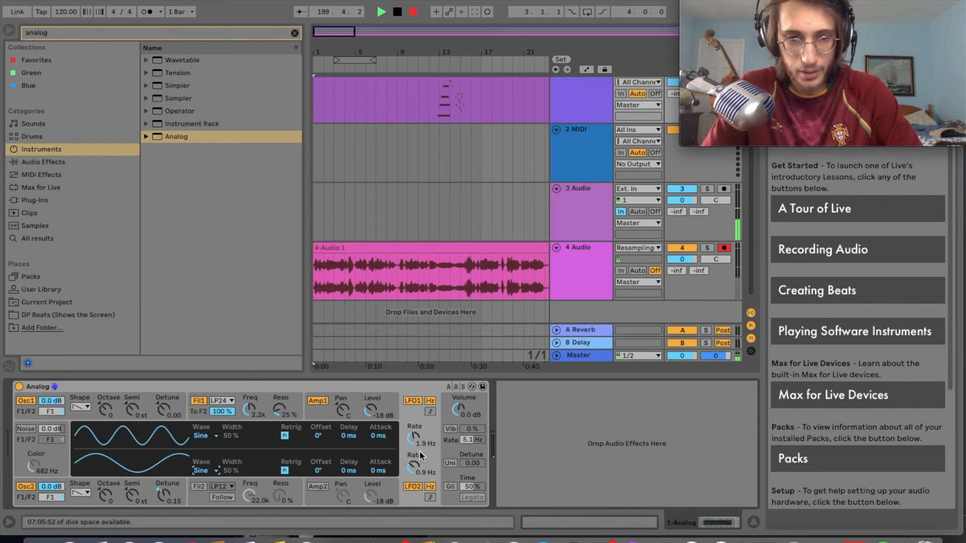
Step: Turn on vibrato and set its amount to 59 % and its rate to 3.4 Hz
left_click(446, 422)
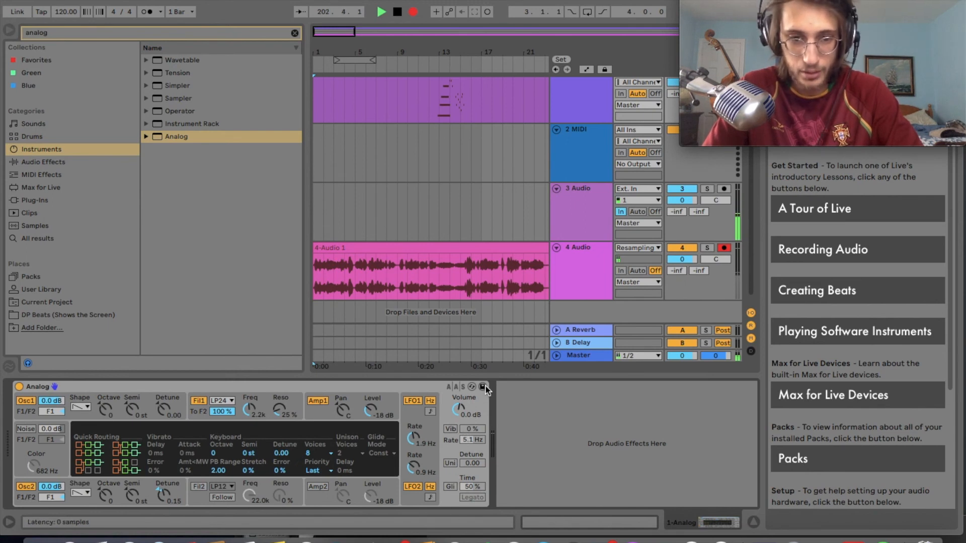
left_click(451, 429)
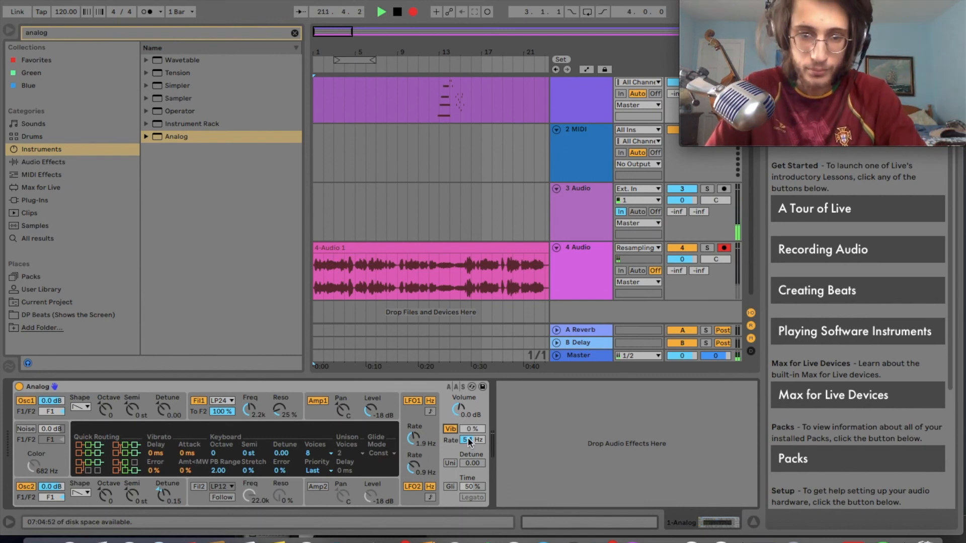
mouse_move(472, 428)
left_mouse_down()
mouse_move(472, 417)
mouse_move(476, 429)
left_mouse_up()
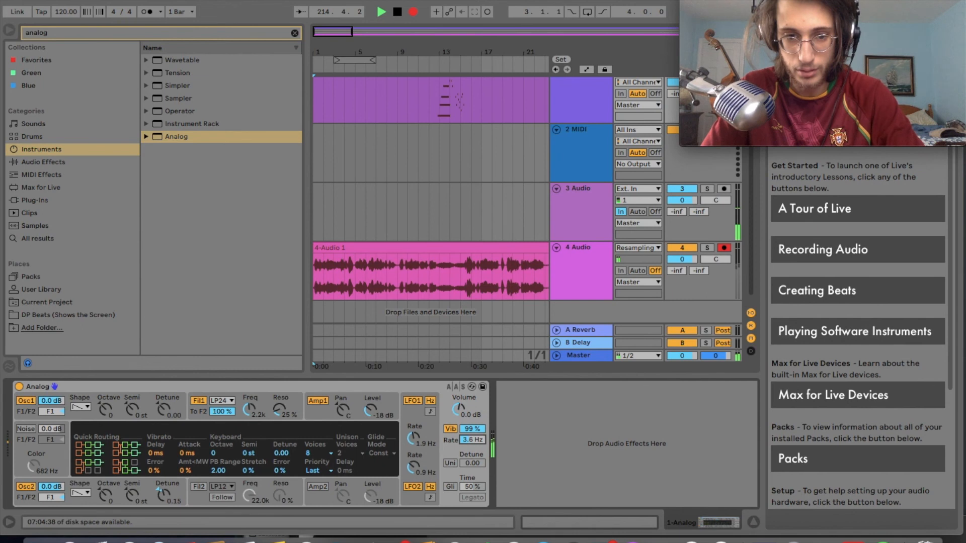
left_click_drag(476, 440, 481, 447)
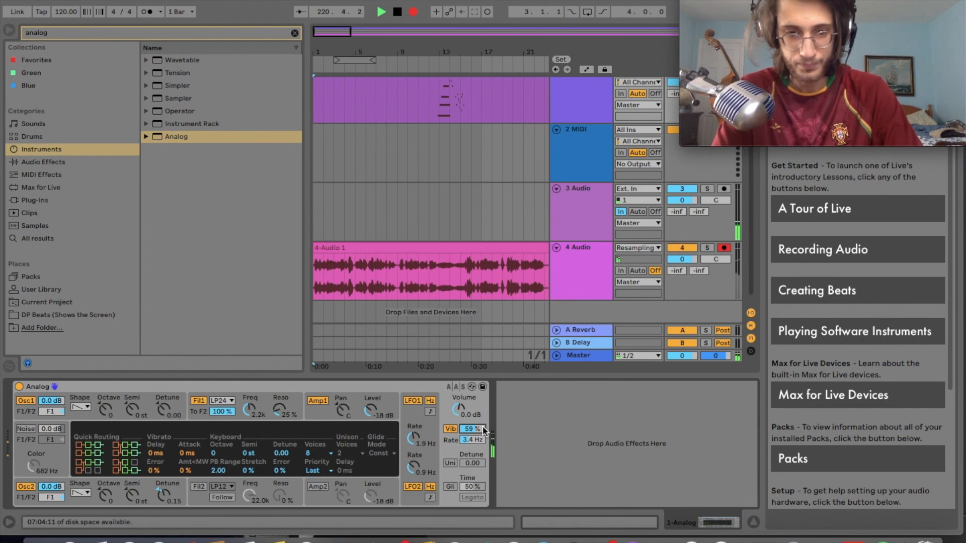
Step: Turn on unison with 4 voices and raise its detune to about 26.5
left_click(452, 463)
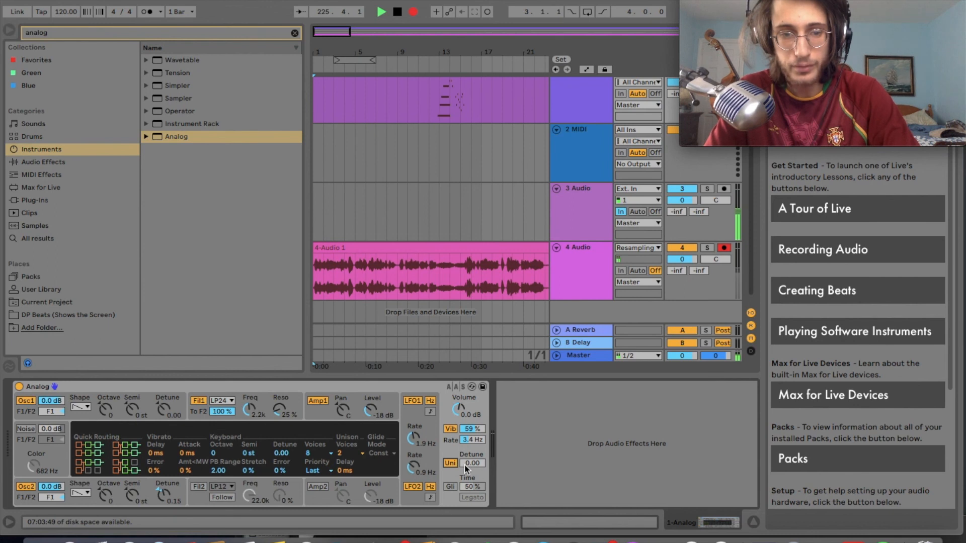
left_click(170, 502)
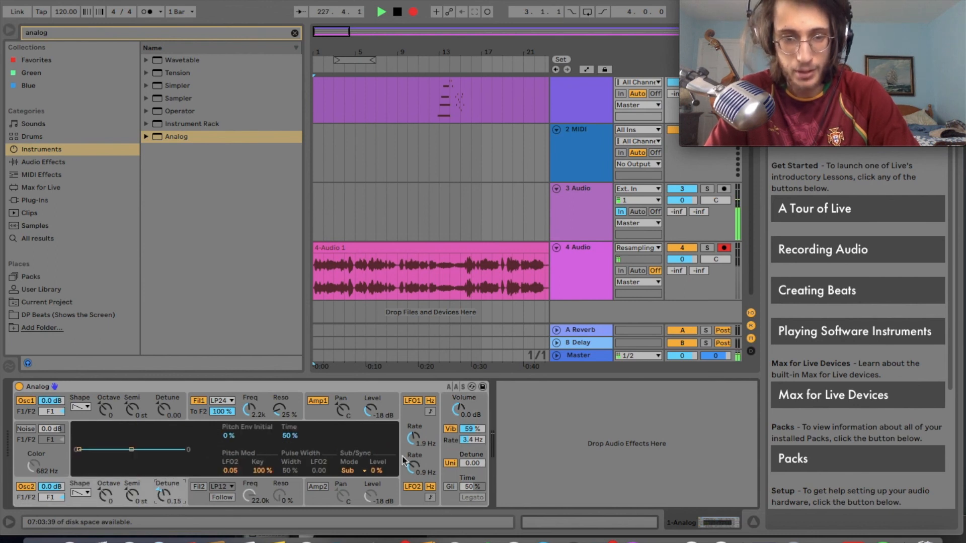
left_click(457, 446)
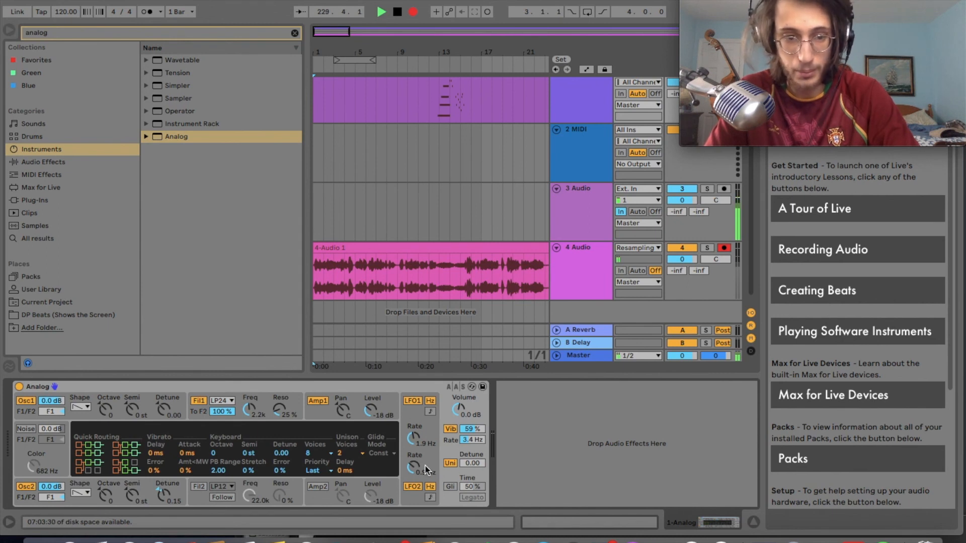
left_click(354, 453)
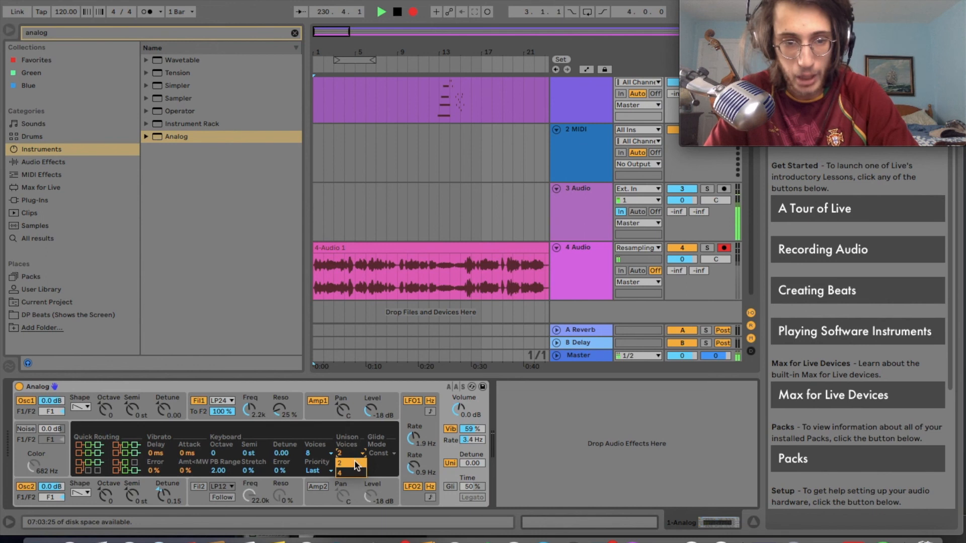
left_click(356, 471)
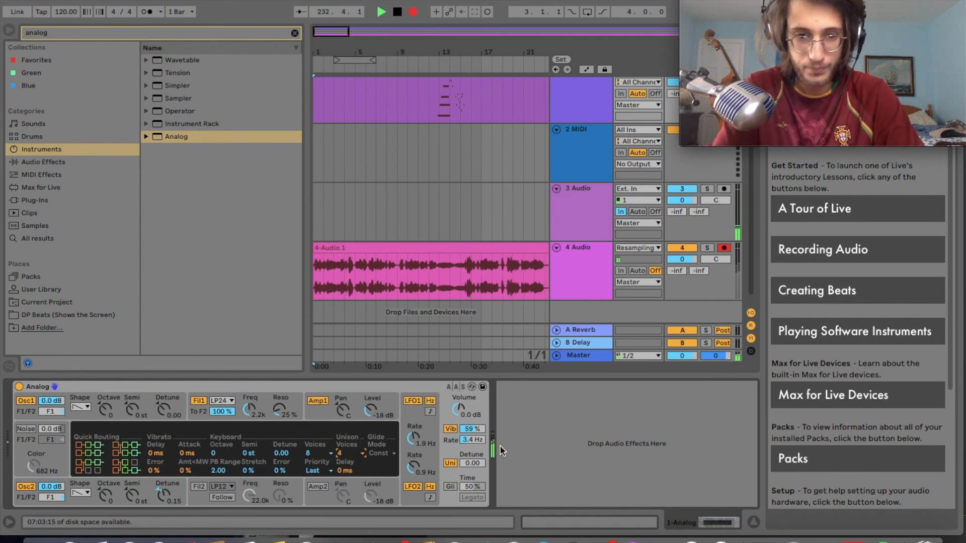
left_click_drag(485, 462, 485, 410)
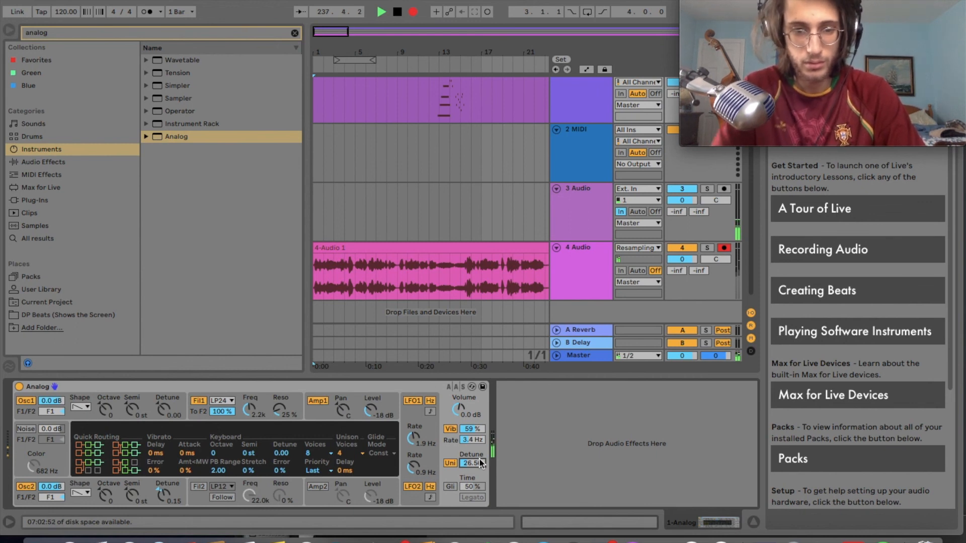
Step: Reduce unison to 2 voices and set its detune to 3.12
left_click(352, 453)
left_click(352, 466)
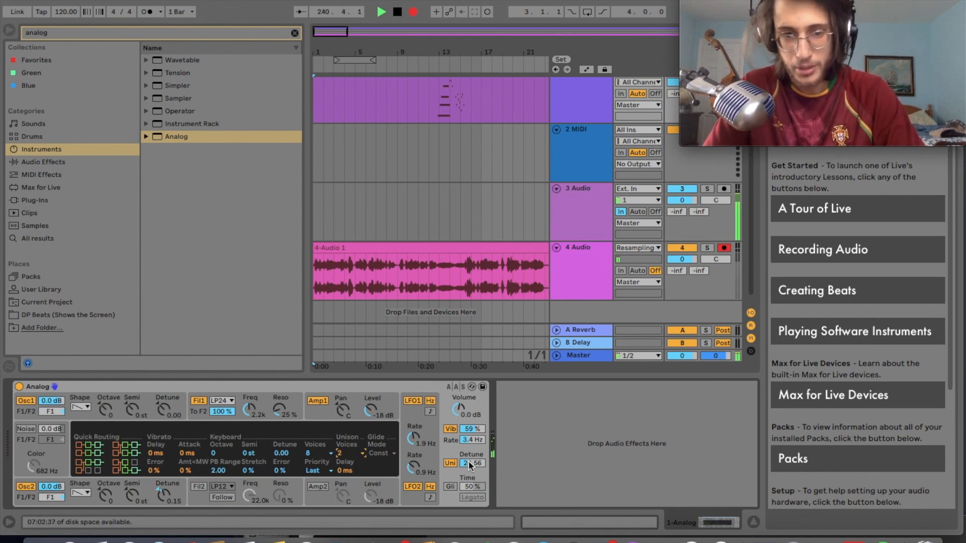
left_click_drag(473, 463, 472, 484)
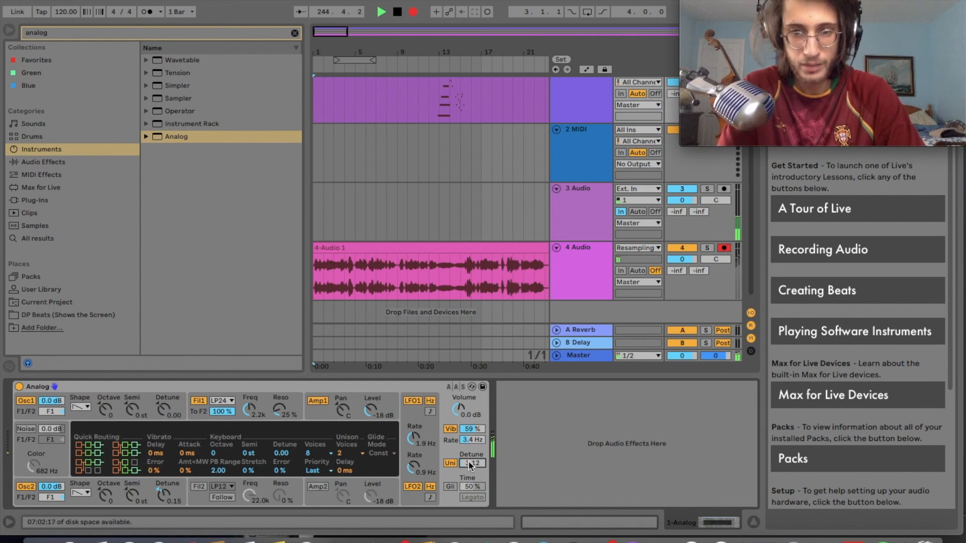
Step: Stop the recording with the whole arrangement in view
scroll(496, 270, "right", 18)
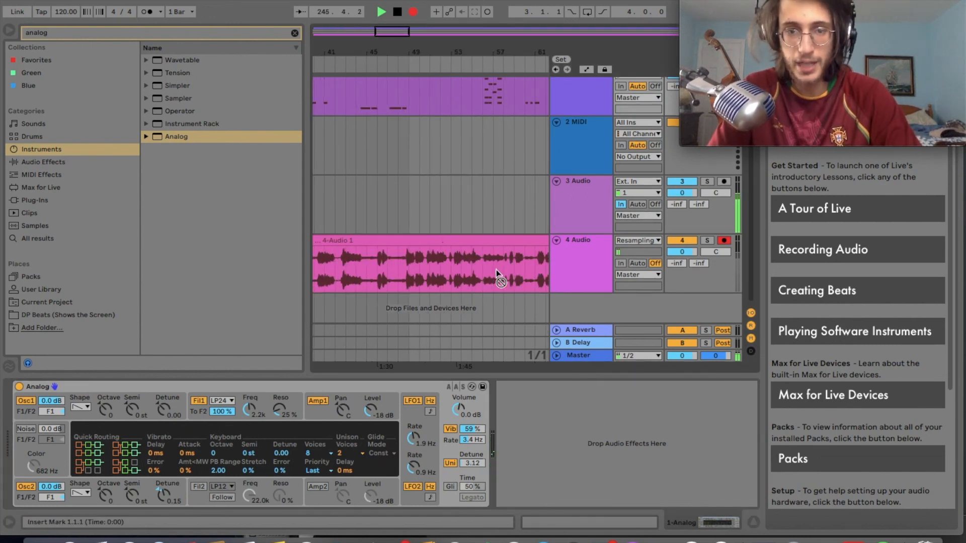
scroll(496, 269, "down", 8)
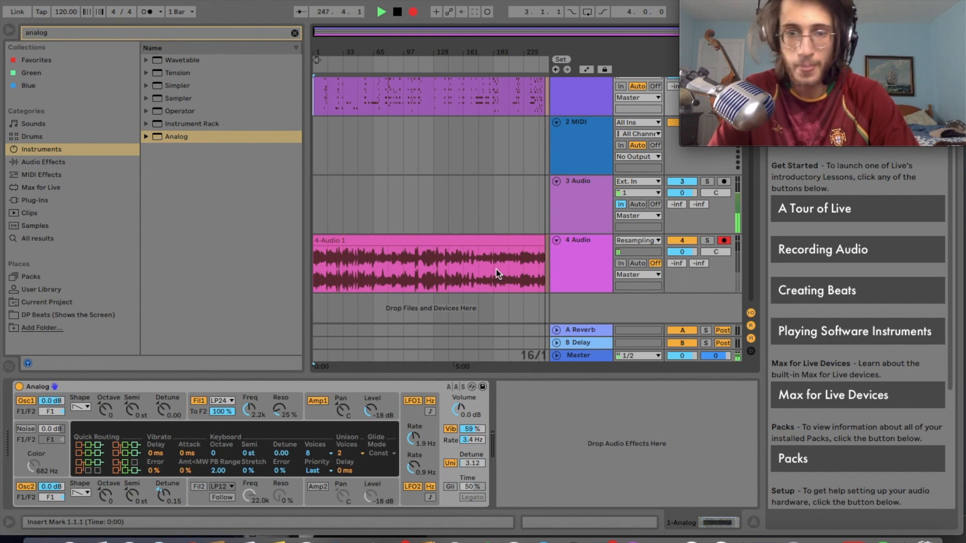
key("space")
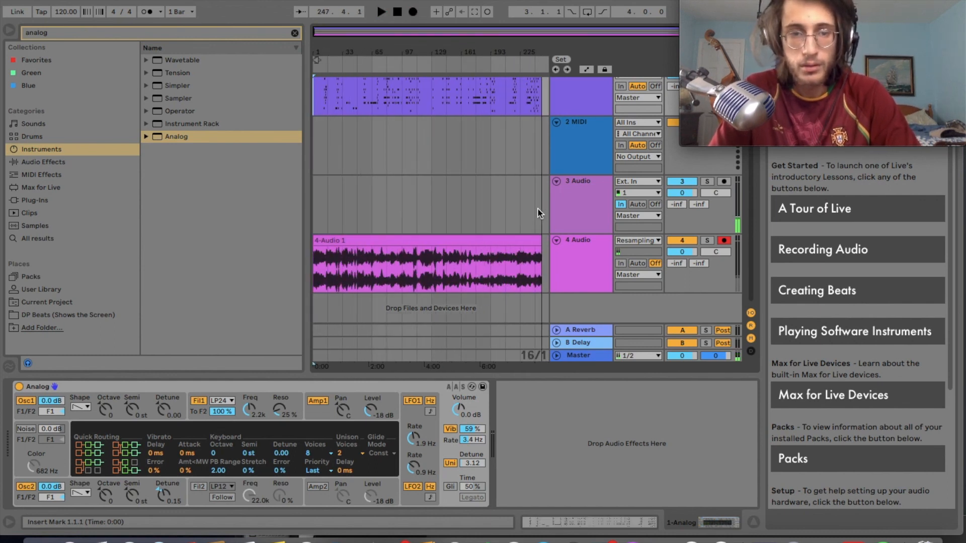